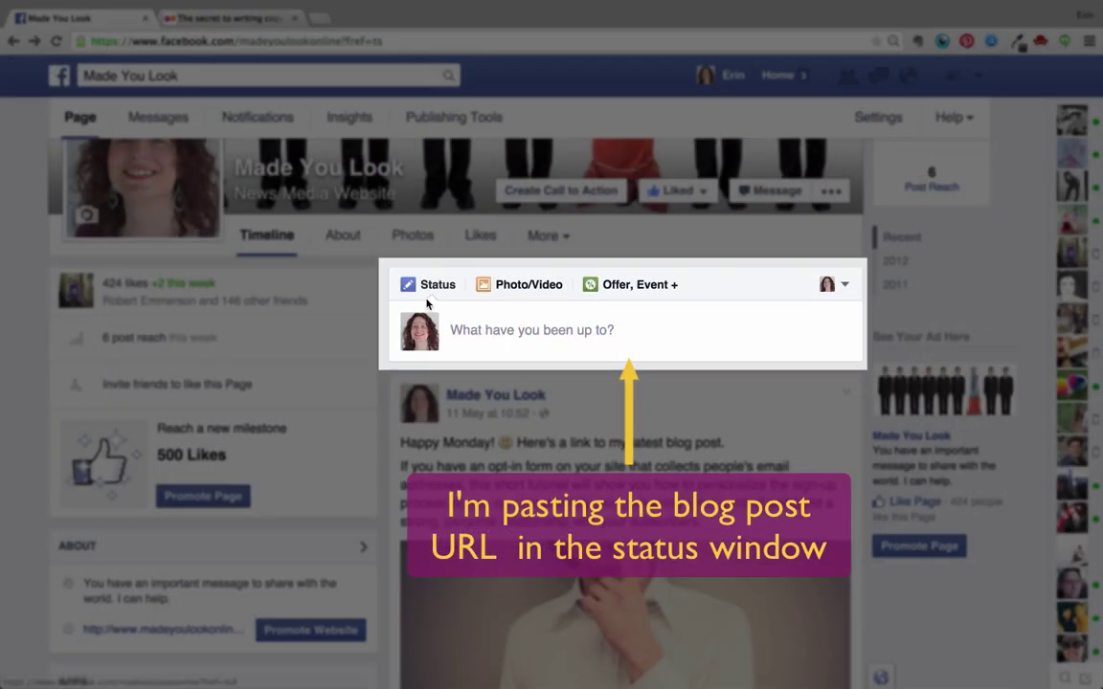
Paste the homepage must-have elements ebook post link into the Facebook status and let its preview load
{"action": "type", "text": "http://madeyoulookonline.net/the-secret-to-writing-copy-that-inspires-people-to-take-action/"}
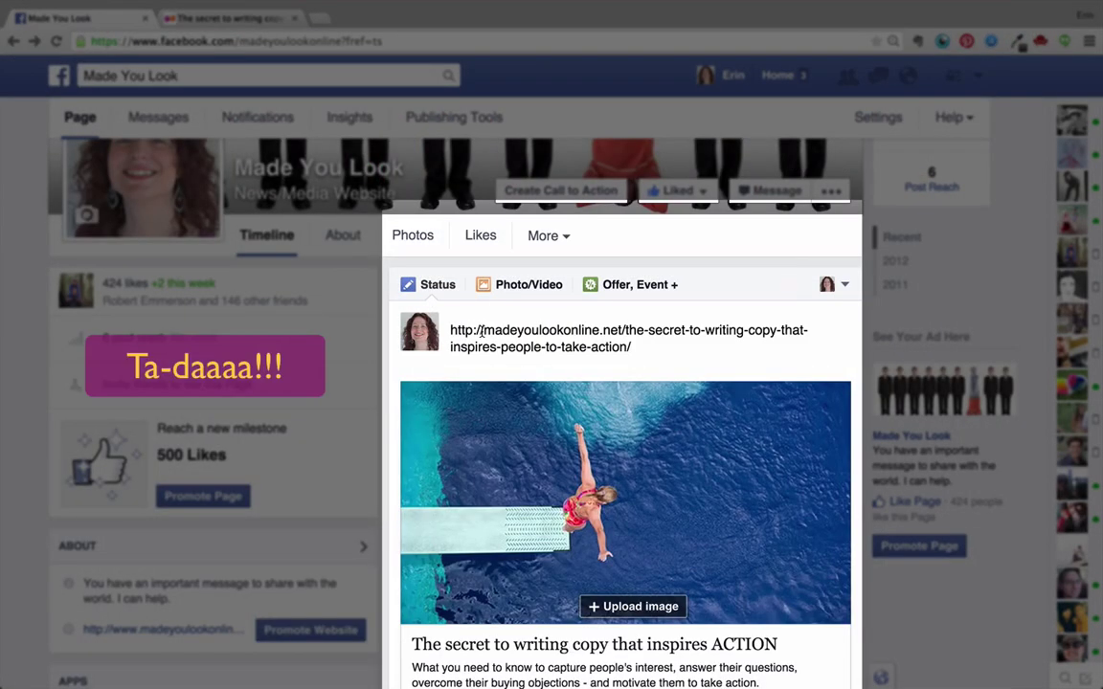
{"action": "scroll", "coordinate": [931, 652], "scroll_direction": "down", "scroll_amount": 3}
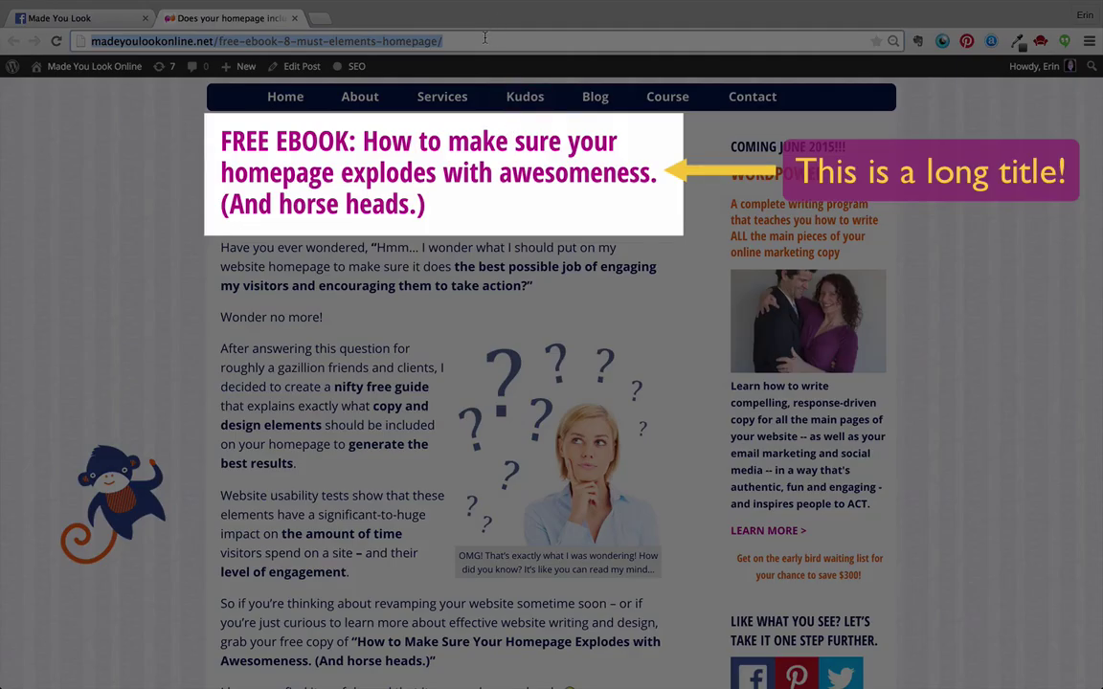
{"action": "left_click", "coordinate": [484, 38]}
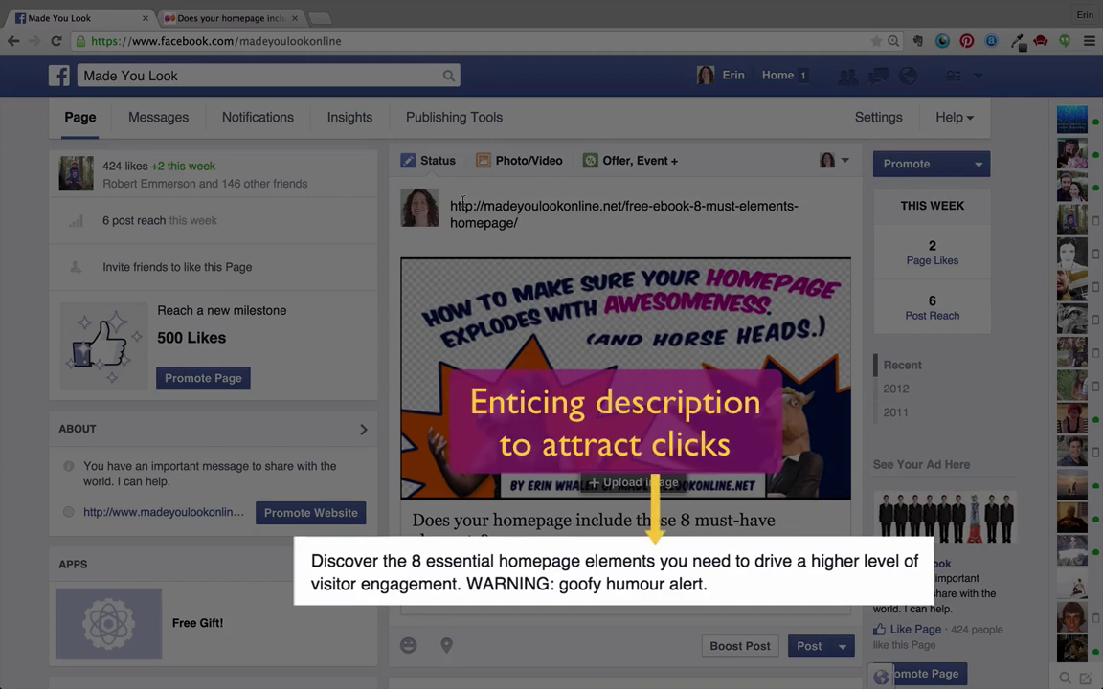
{"action": "mouse_move", "coordinate": [843, 7]}
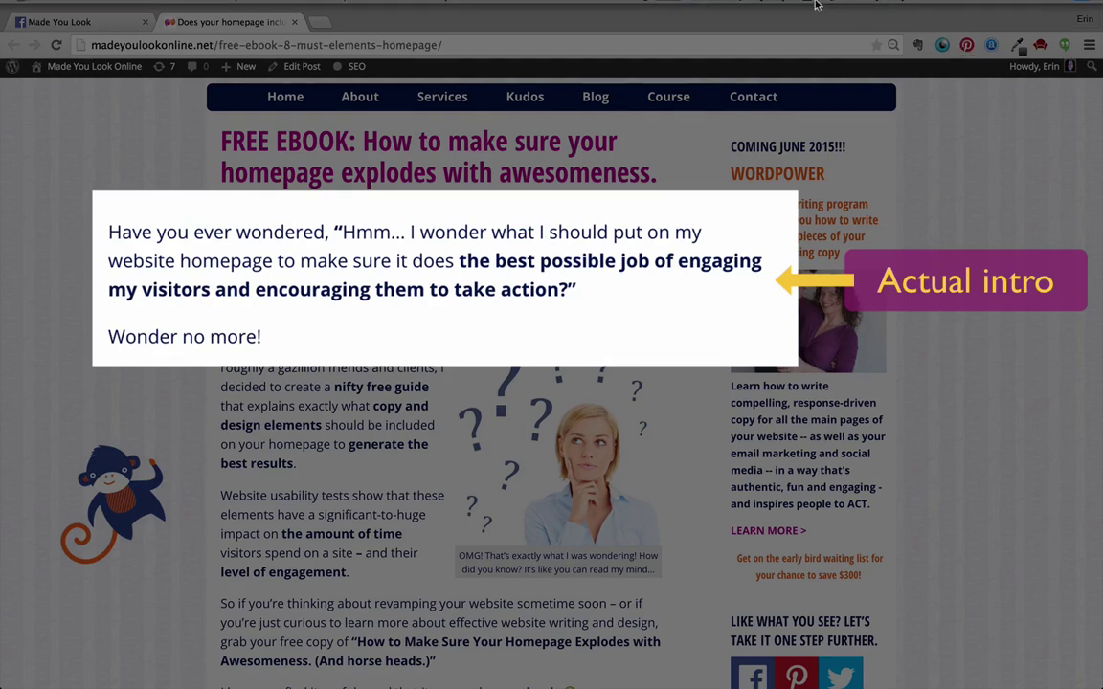
{"action": "left_click", "coordinate": [718, 9]}
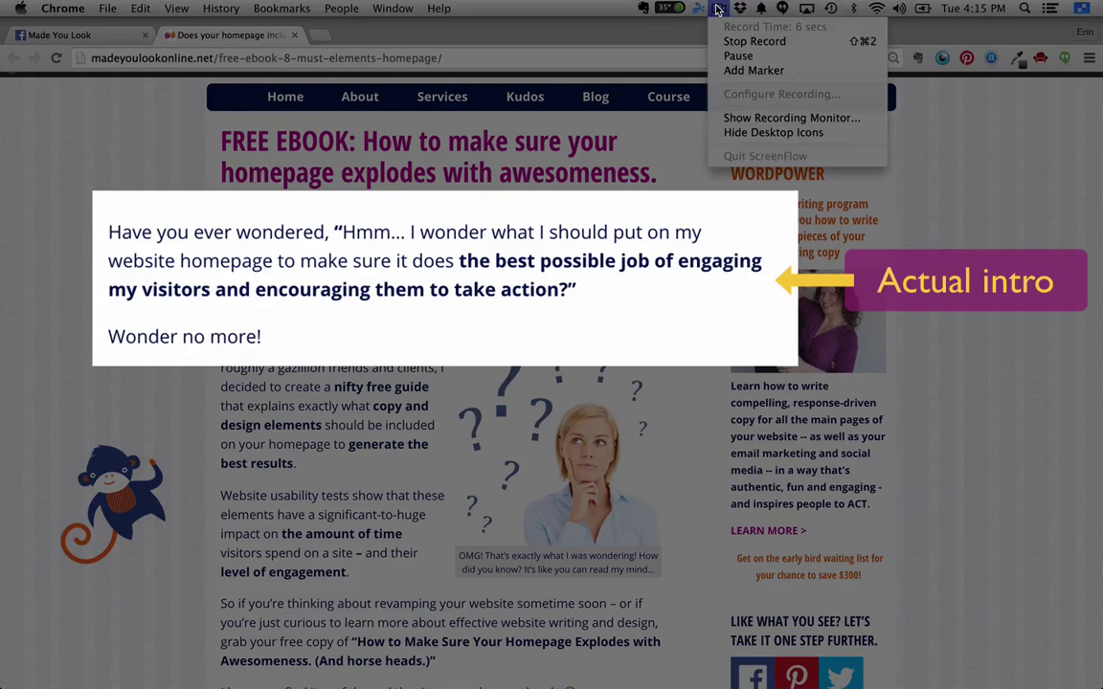
Load madeyoulookonline.net in a new tab and go to its WordPress Dashboard
{"action": "left_click", "coordinate": [754, 42]}
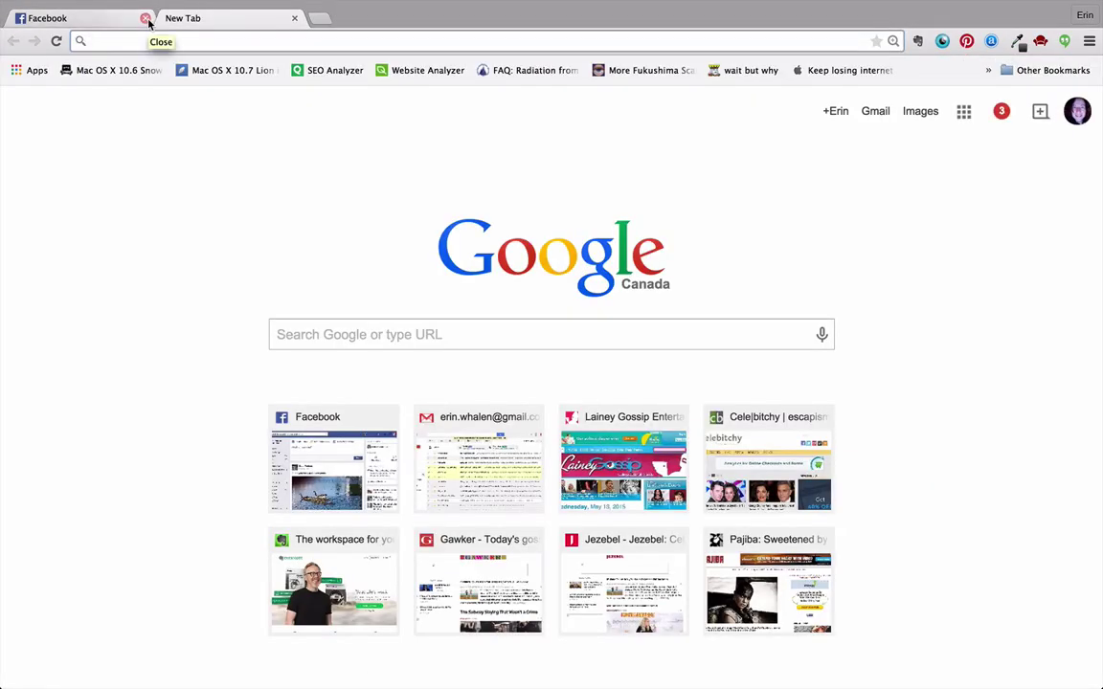
{"action": "type", "text": "madeyoulookonline.net"}
{"action": "key", "text": "Return"}
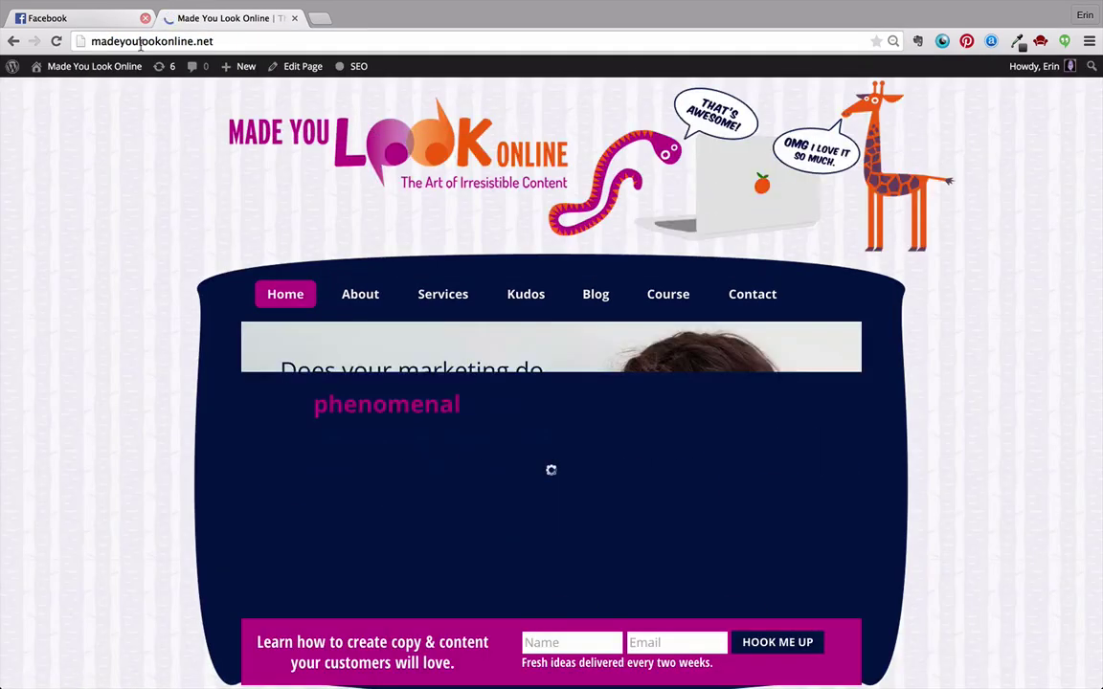
{"action": "mouse_move", "coordinate": [86, 66]}
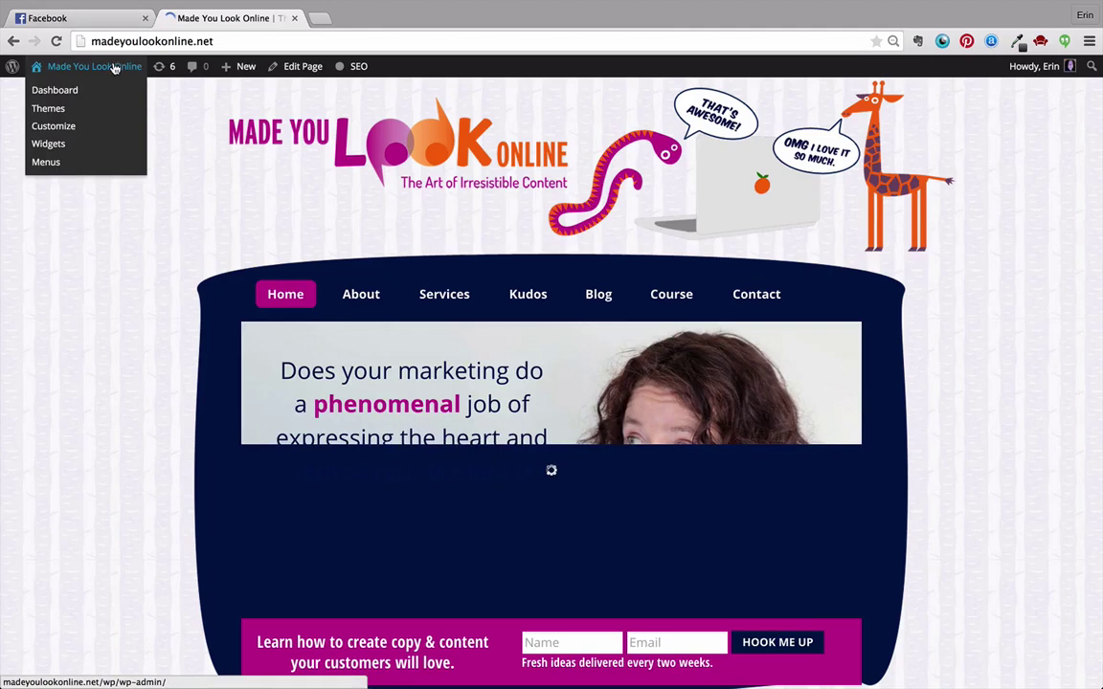
{"action": "left_click", "coordinate": [59, 91]}
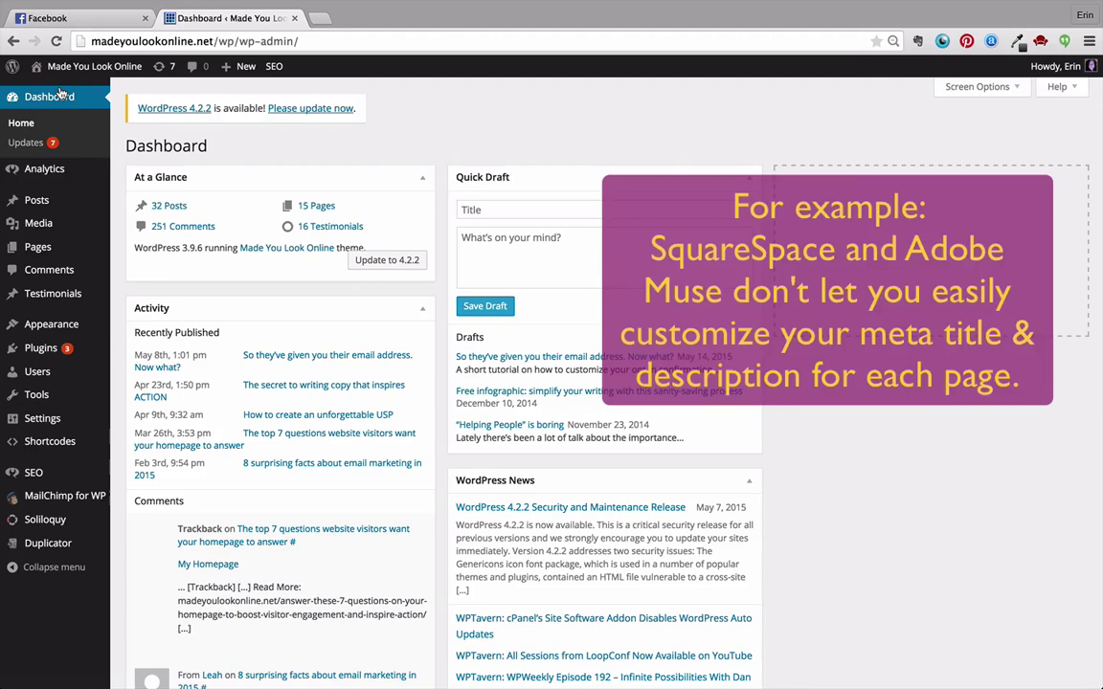
From Posts, open the draft 'So they've given you their email address. Now what?' for editing
{"action": "mouse_move", "coordinate": [31, 203]}
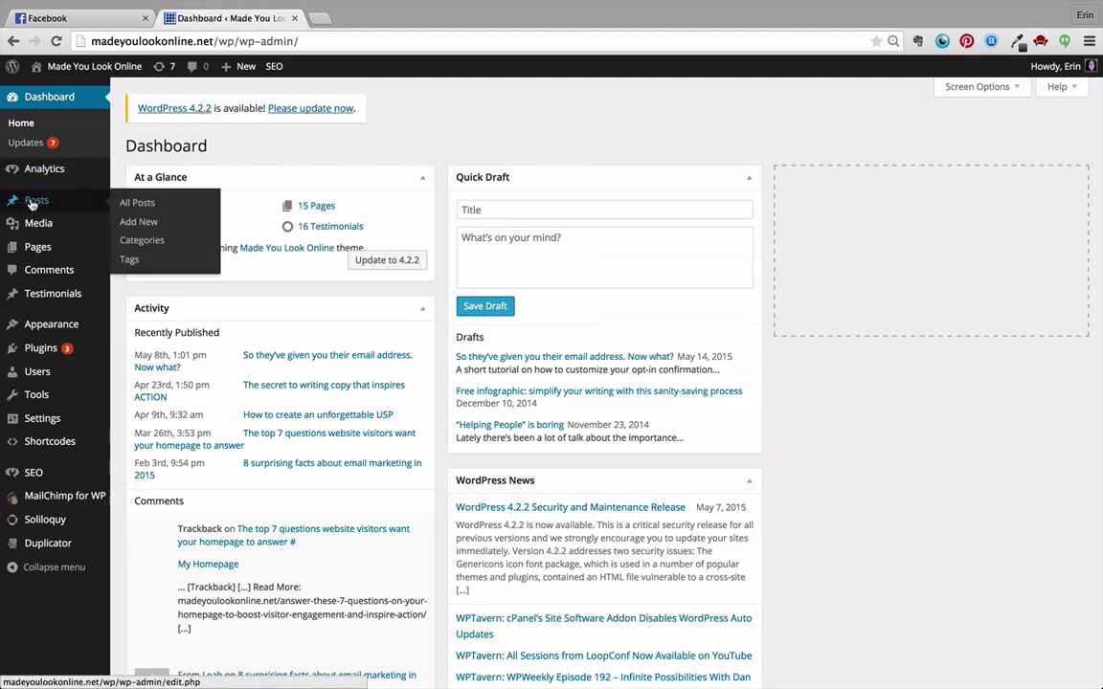
{"action": "left_click", "coordinate": [31, 203]}
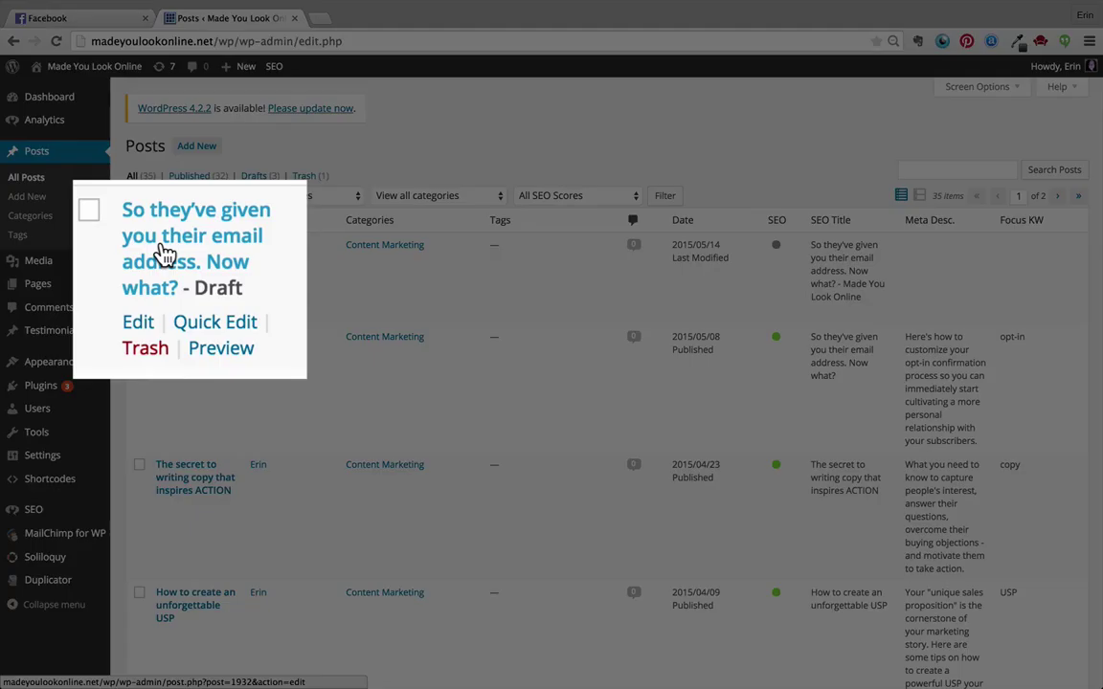
{"action": "left_click", "coordinate": [165, 254]}
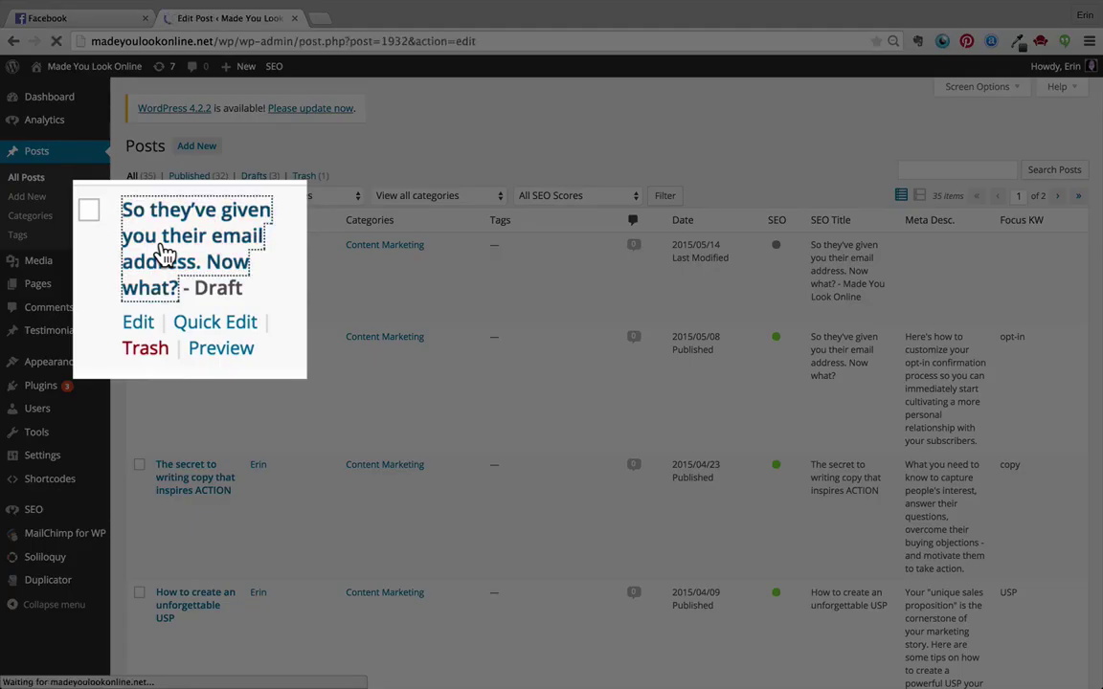
{"action": "left_click", "coordinate": [12, 41]}
{"action": "left_click", "coordinate": [175, 276]}
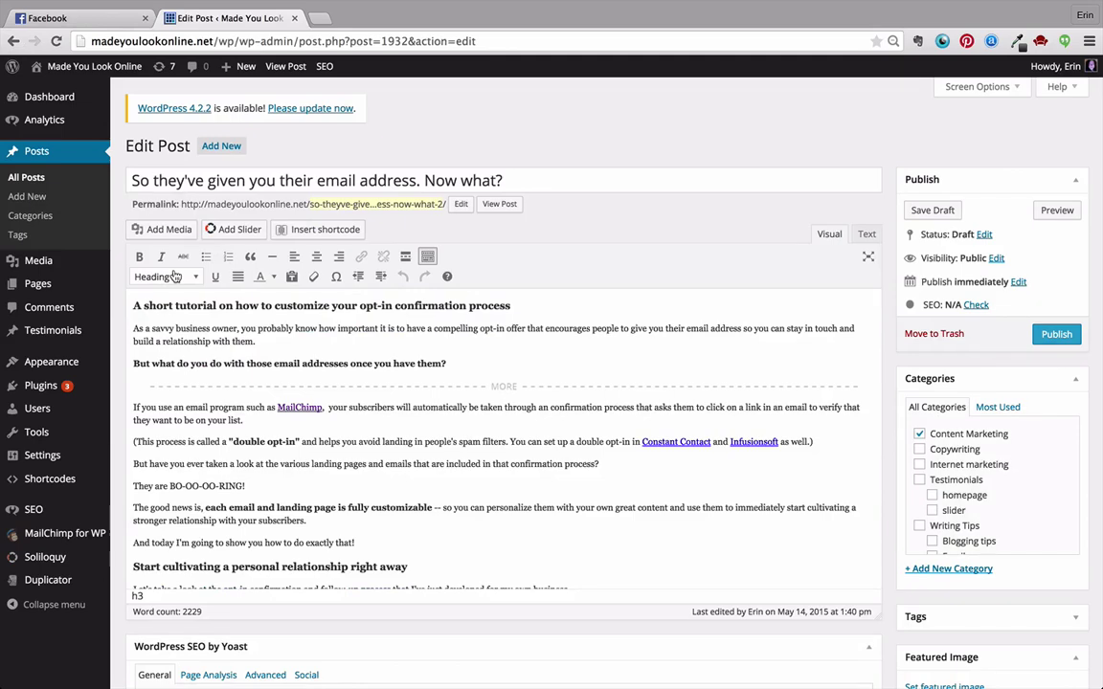
{"action": "scroll", "coordinate": [613, 281], "scroll_direction": "down", "scroll_amount": 10}
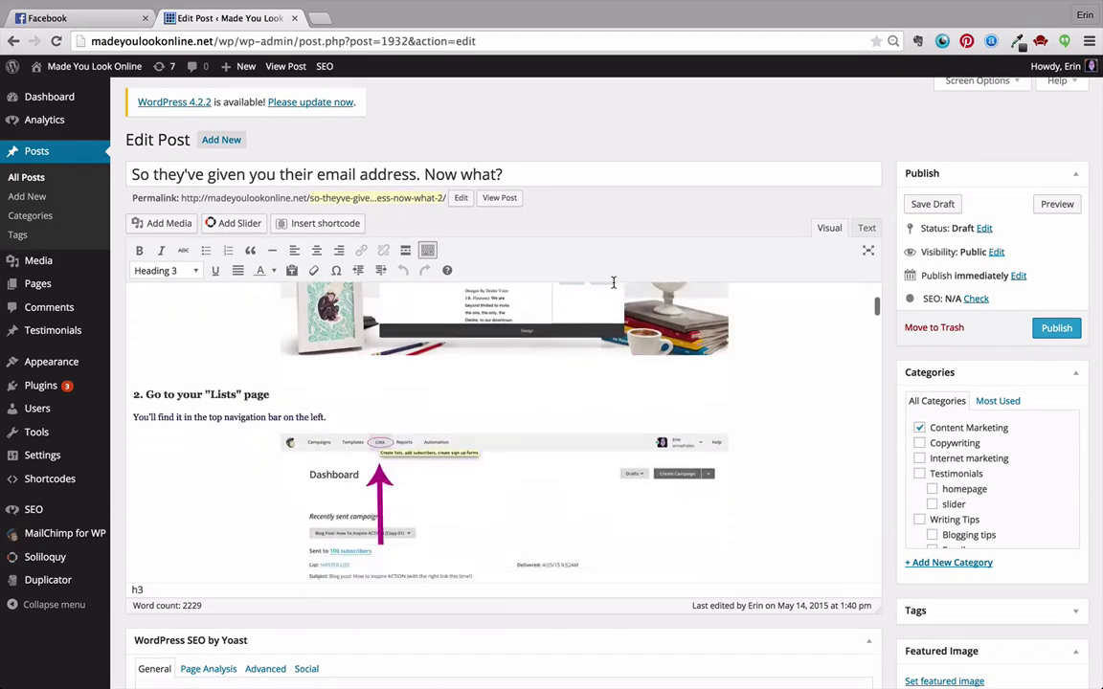
{"action": "scroll", "coordinate": [613, 282], "scroll_direction": "down", "scroll_amount": 10}
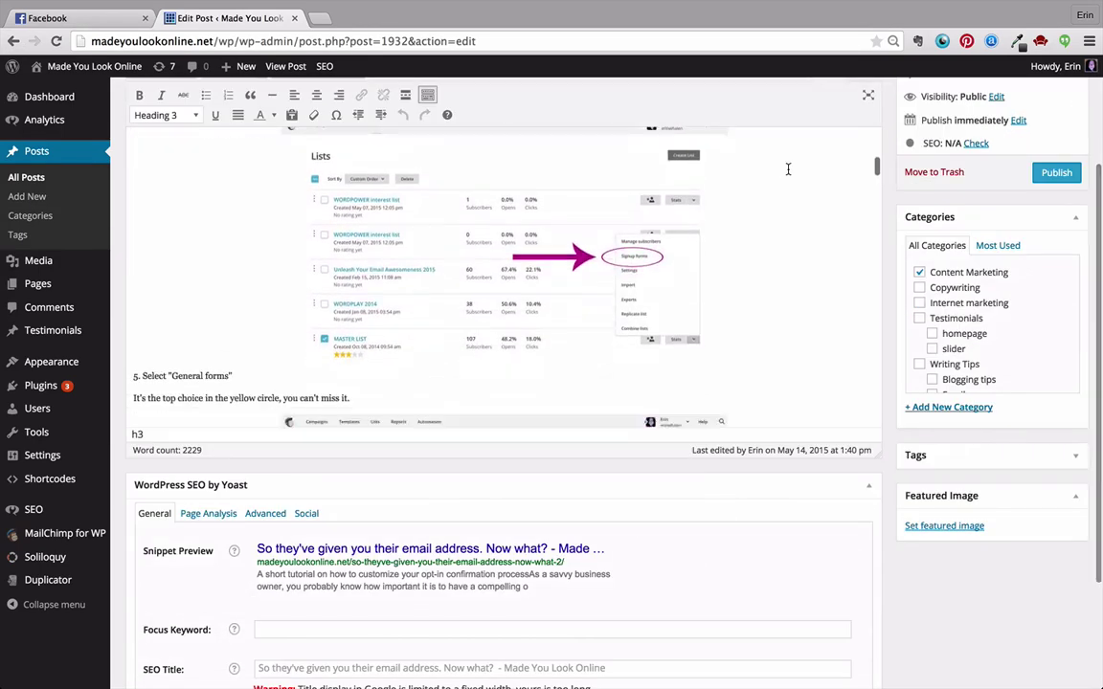
{"action": "scroll", "coordinate": [787, 169], "scroll_direction": "down", "scroll_amount": 8}
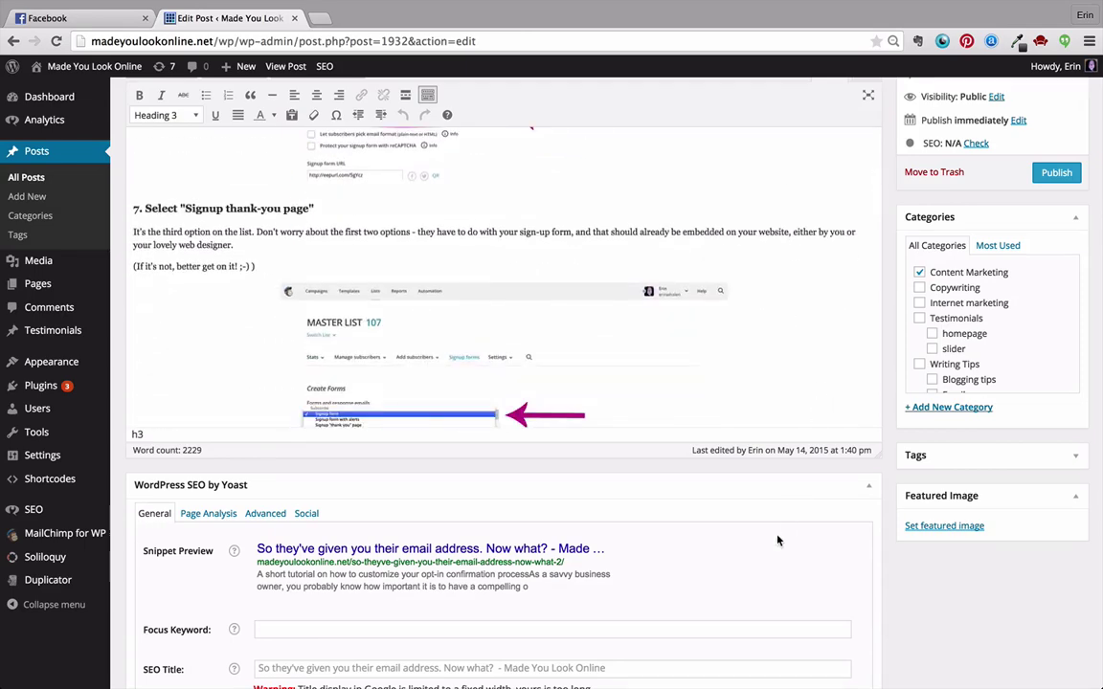
{"action": "scroll", "coordinate": [777, 541], "scroll_direction": "down", "scroll_amount": 4}
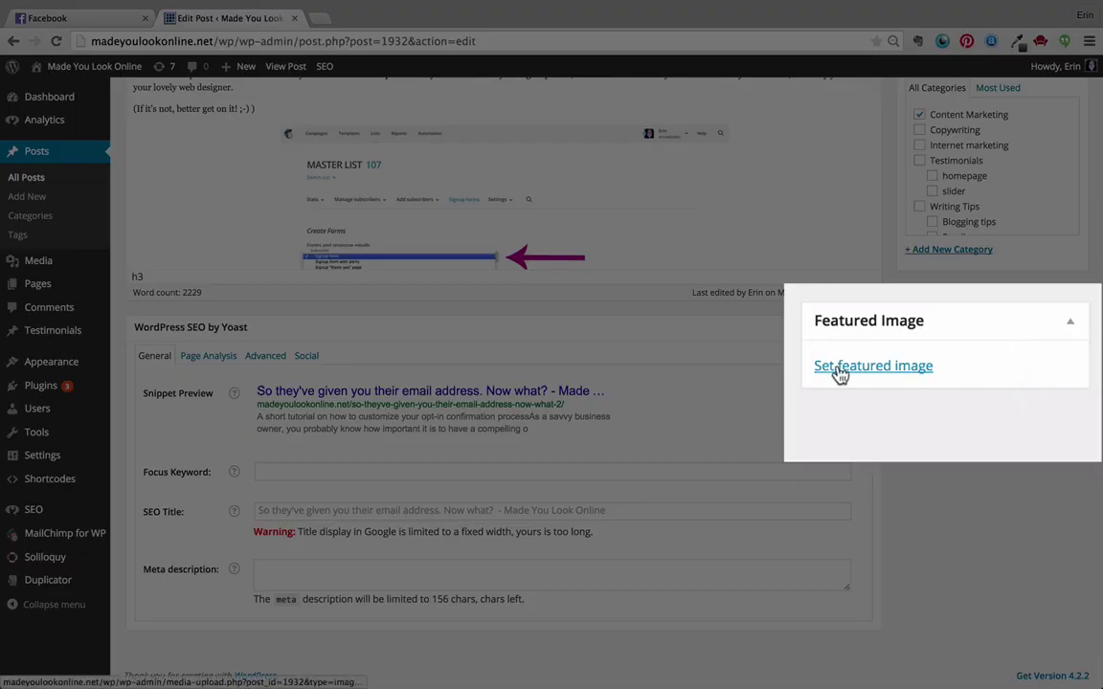
Set hmm-thinking-guy.jpg from the Media Library as the post's featured image
{"action": "left_click", "coordinate": [938, 455]}
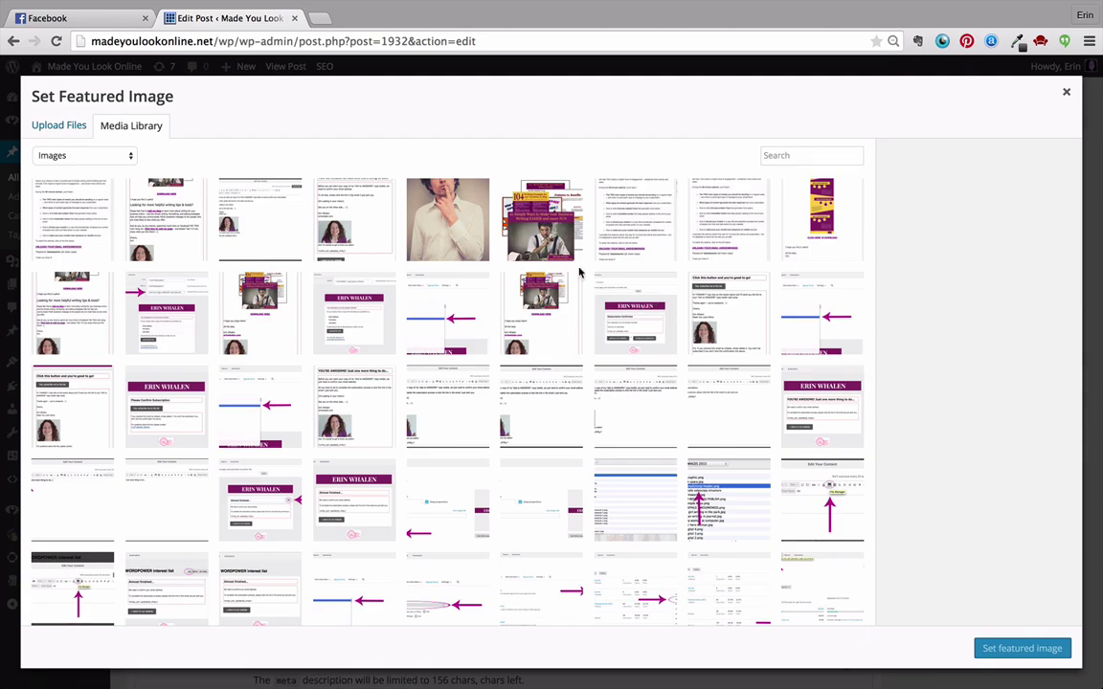
{"action": "left_click", "coordinate": [451, 231]}
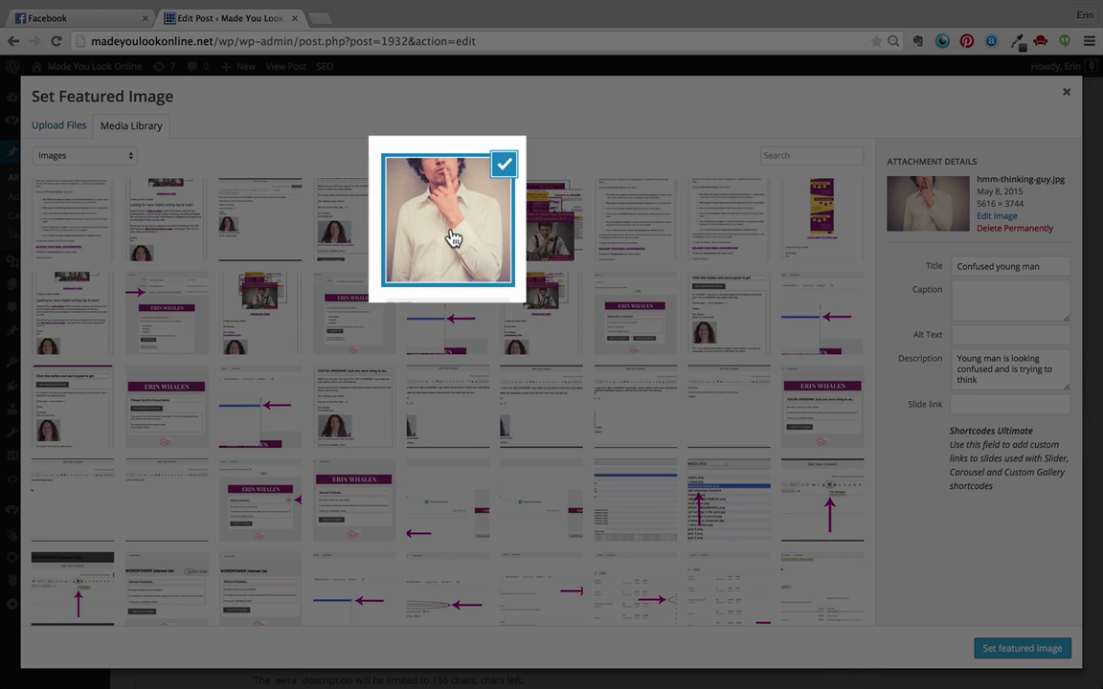
{"action": "left_click", "coordinate": [1009, 652]}
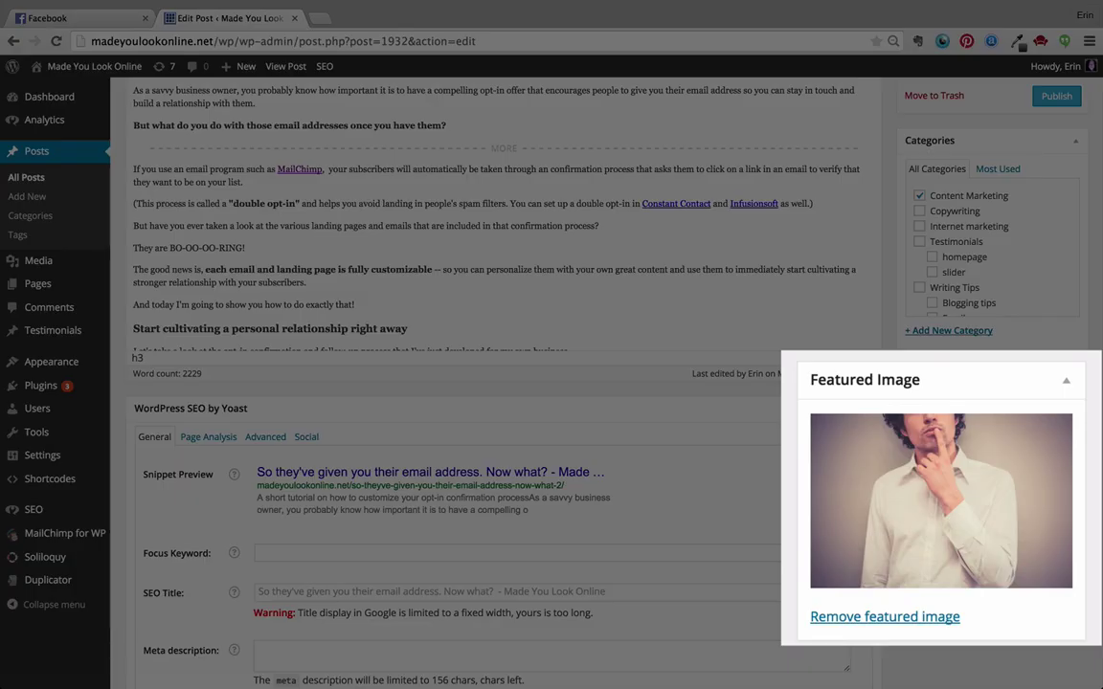
Replace the Yoast SEO title with 'So they've given you their email address. Now what?' via autocomplete
{"action": "scroll", "coordinate": [498, 364], "scroll_direction": "down", "scroll_amount": 2}
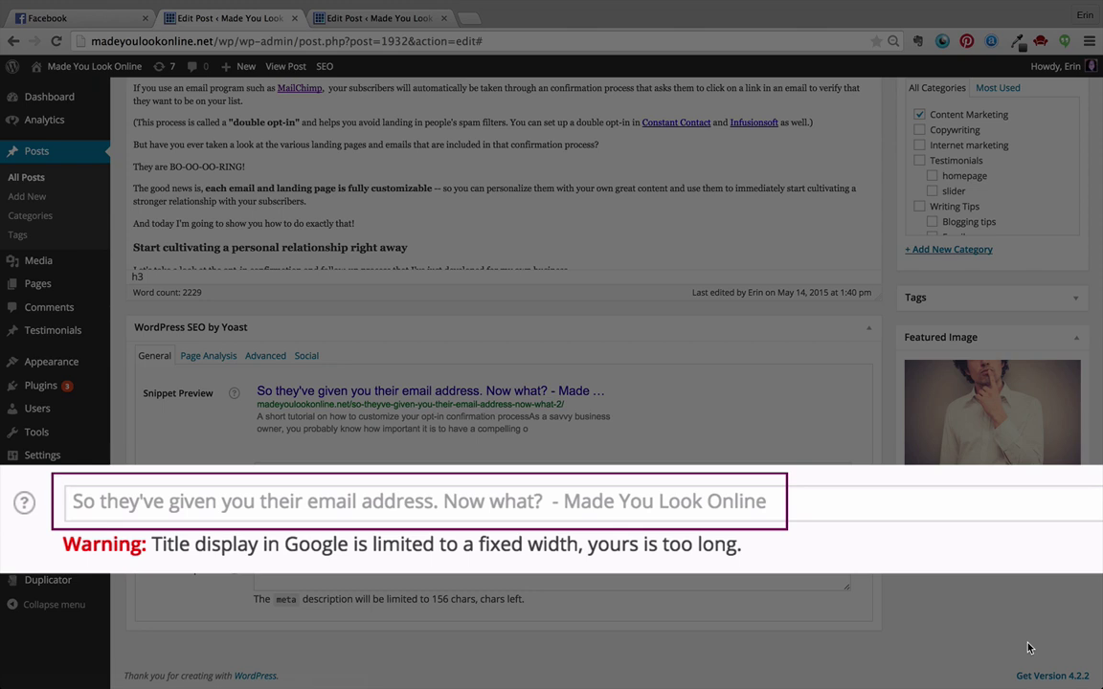
{"action": "left_click", "coordinate": [692, 513]}
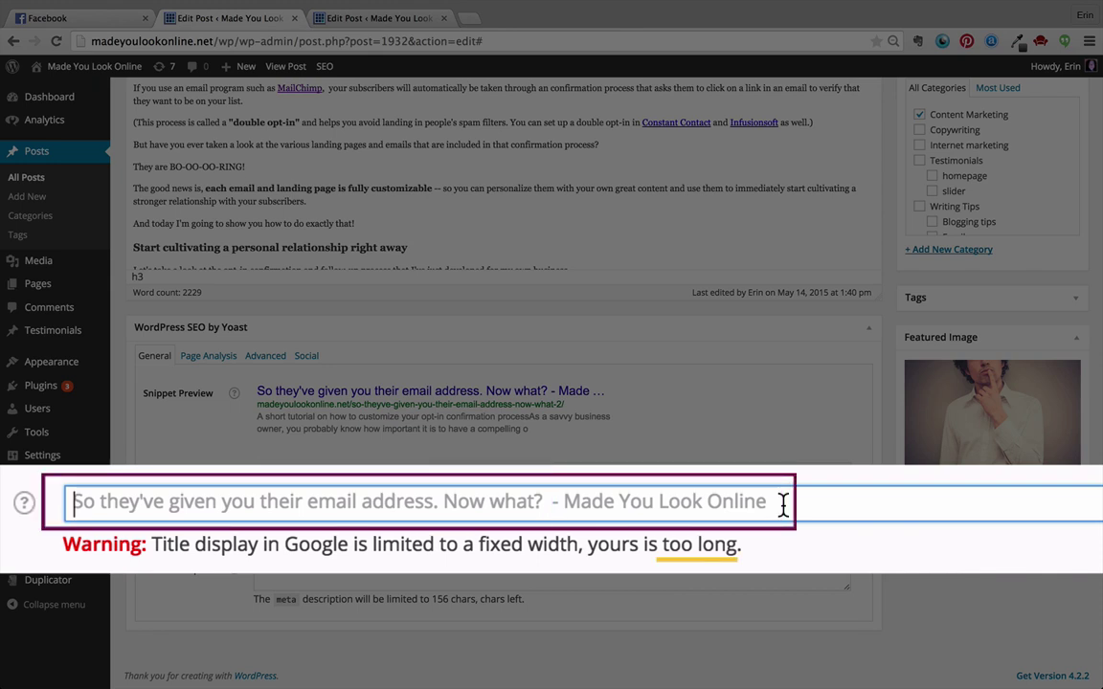
{"action": "type", "text": "So"}
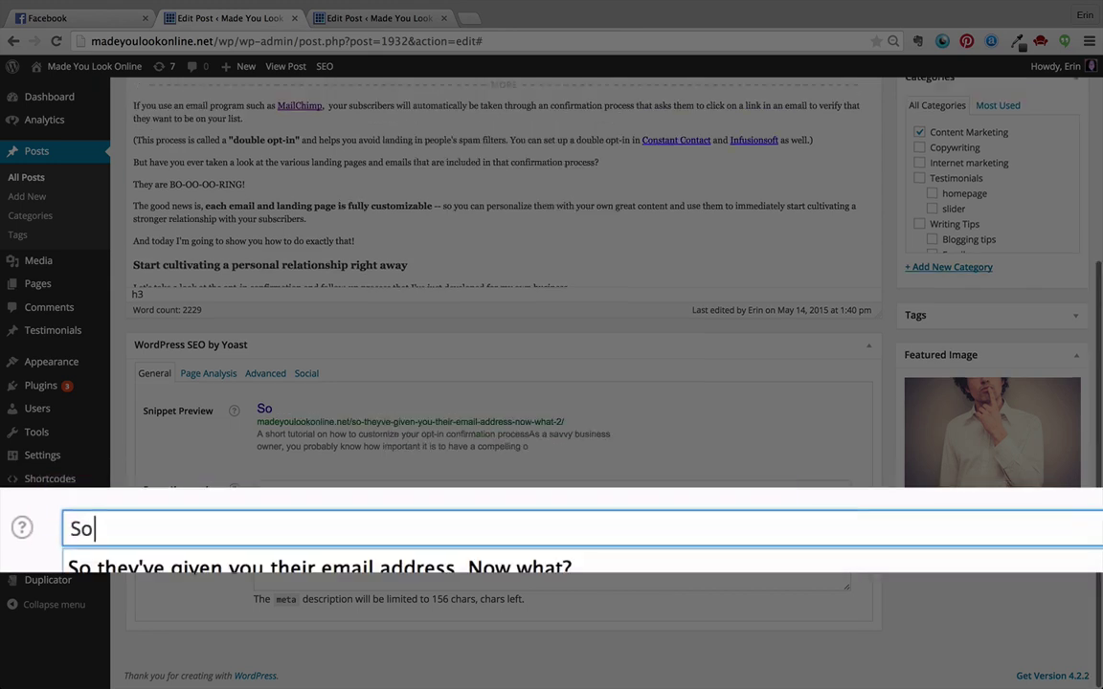
{"action": "left_click", "coordinate": [642, 568]}
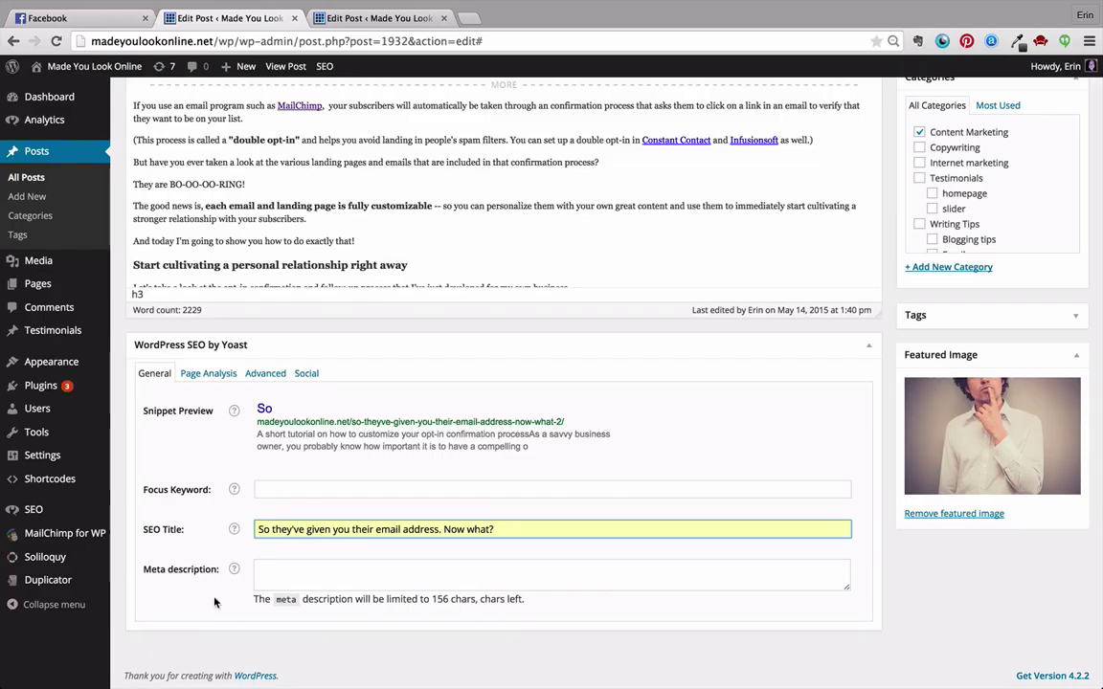
{"action": "left_click", "coordinate": [214, 602]}
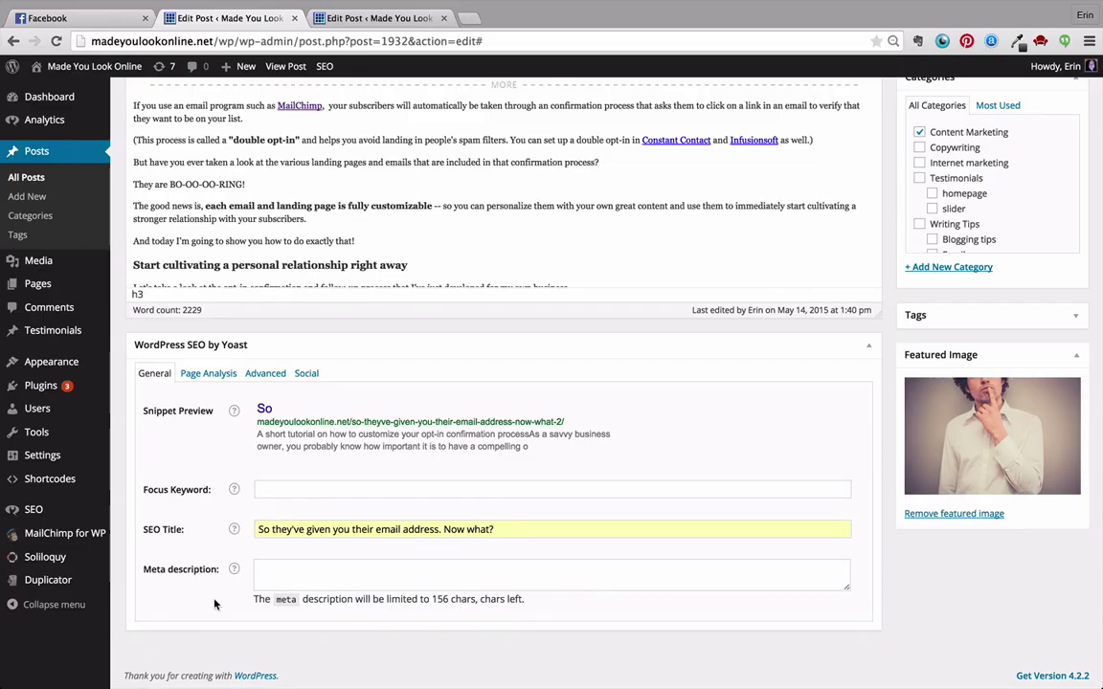
Enter the meta description 'Here's how you customize your opt-in confirmation process…', insert 'more', then publish
{"action": "key", "text": "Tab"}
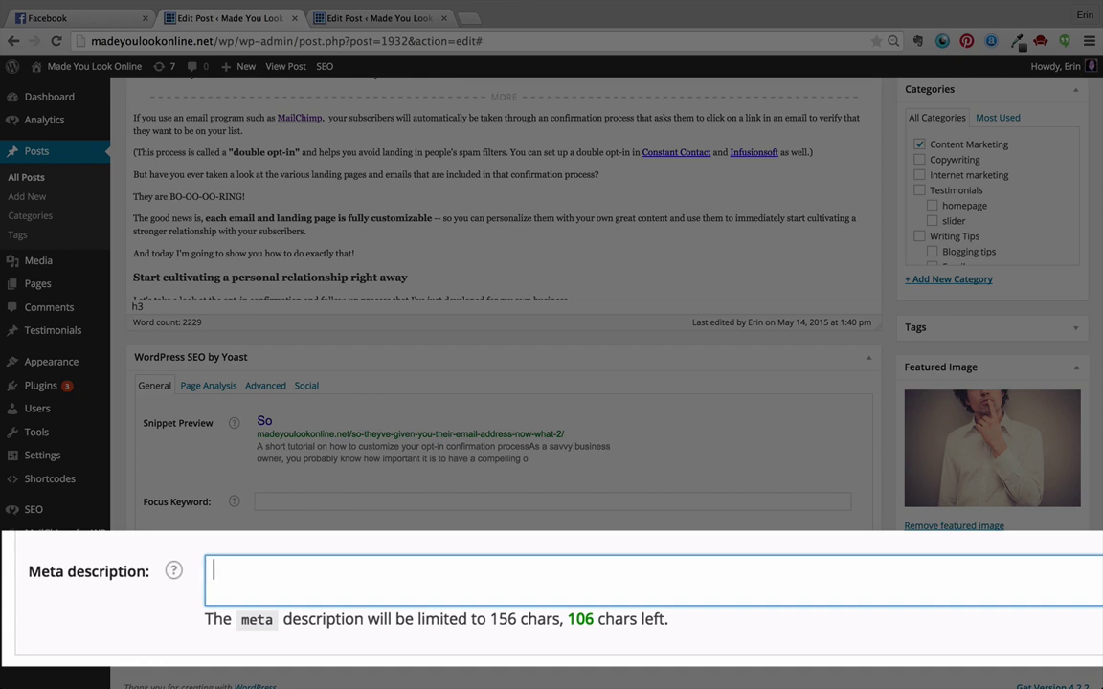
{"action": "type", "text": "Here's ho"}
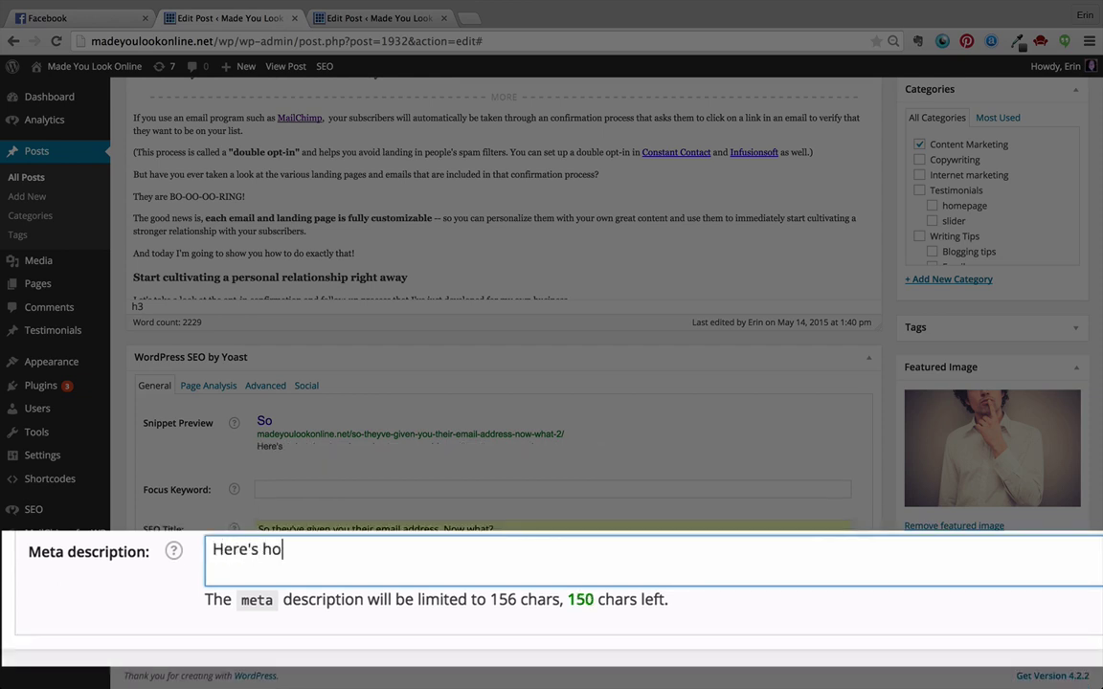
{"action": "type", "text": "w you cust"}
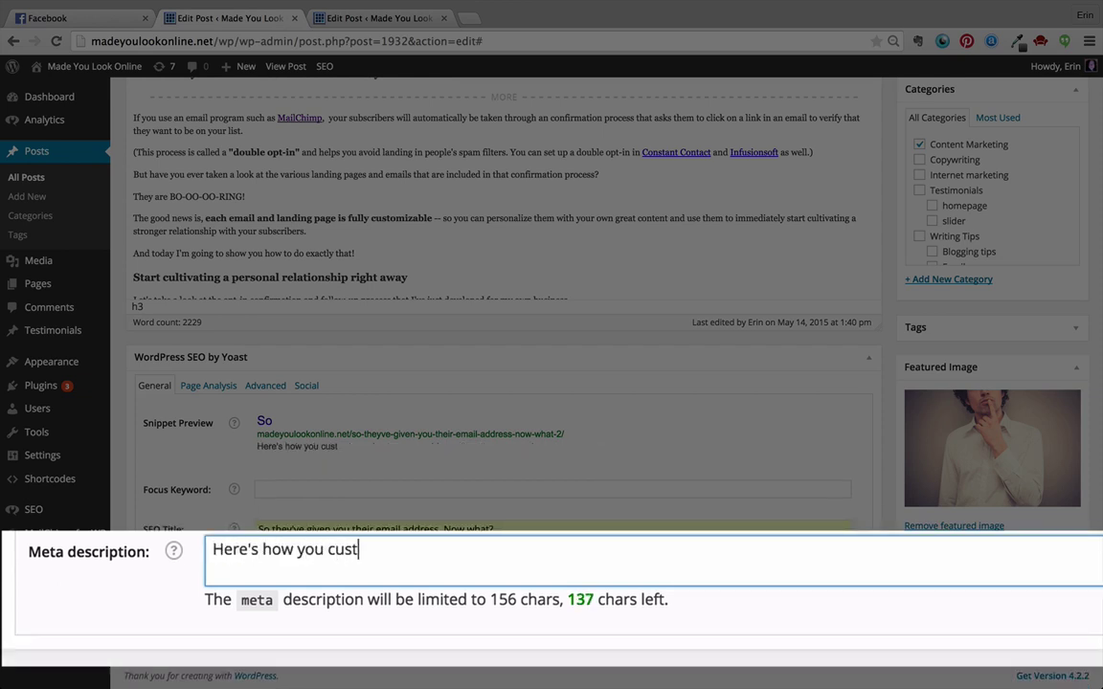
{"action": "type", "text": "omize your o"}
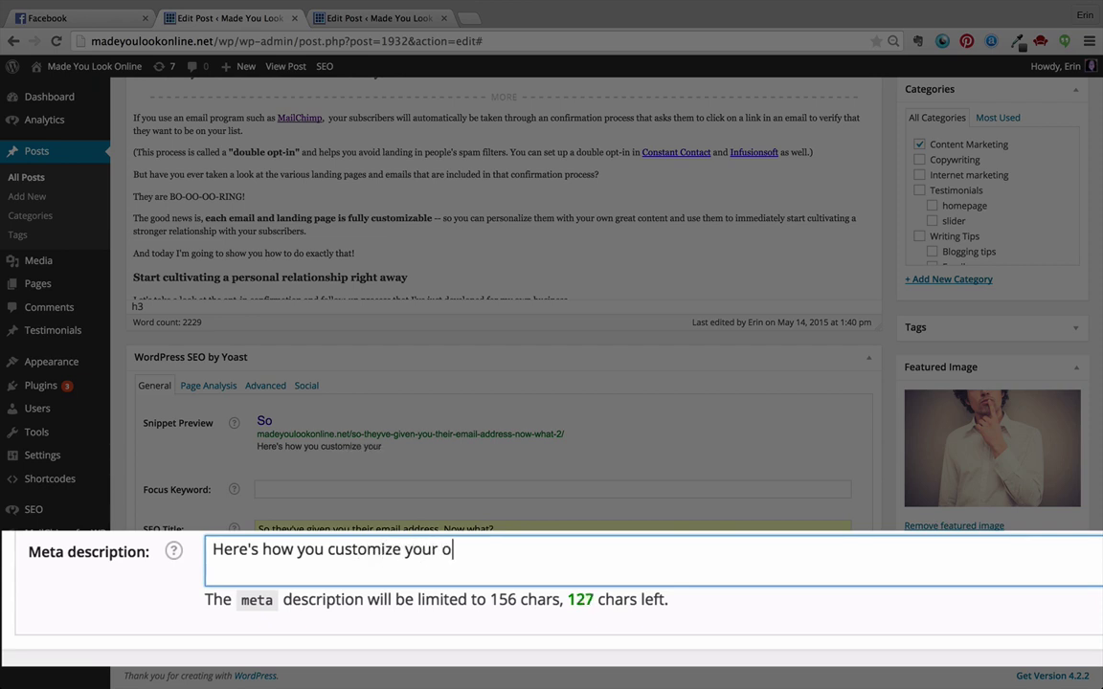
{"action": "type", "text": "pt-in confirma"}
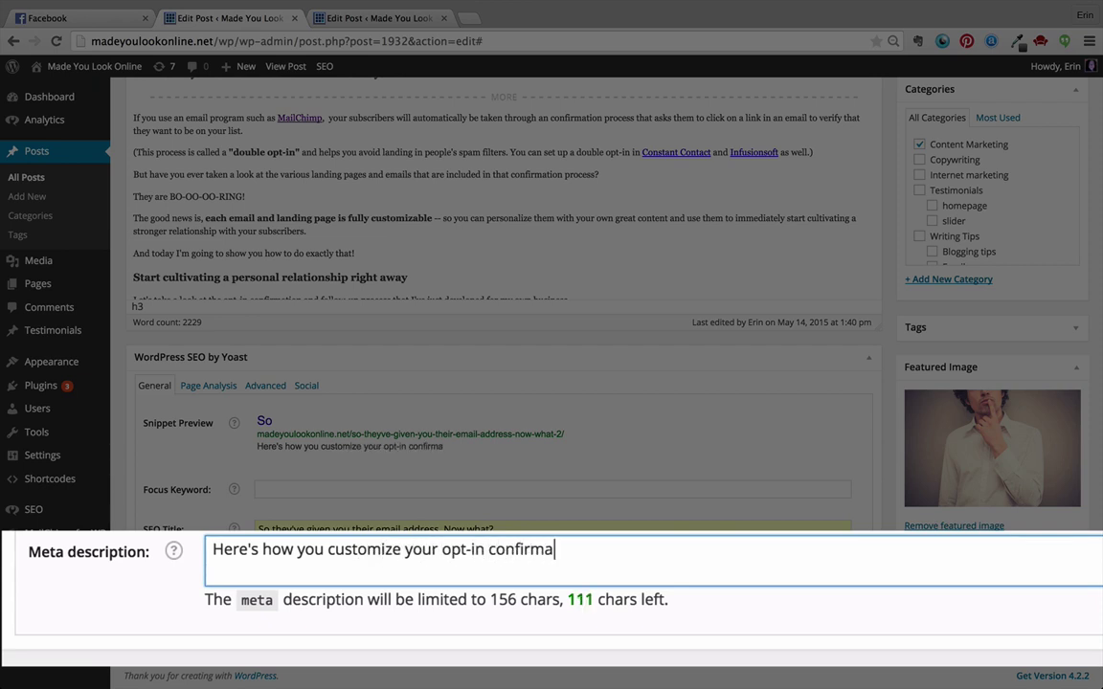
{"action": "type", "text": "tion process "}
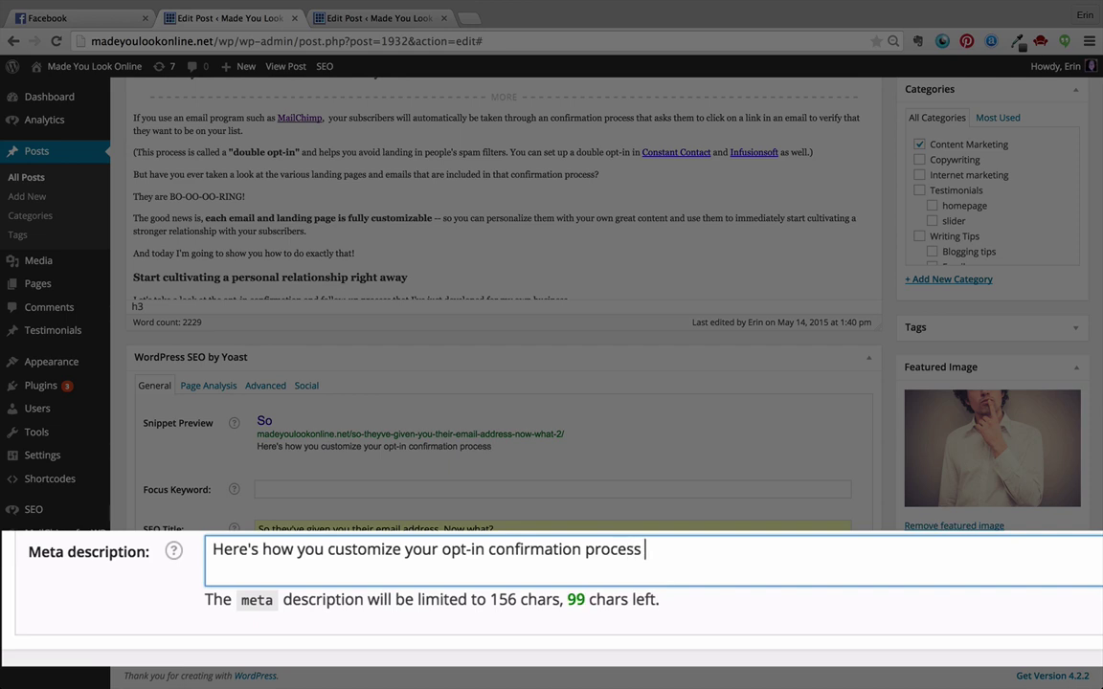
{"action": "type", "text": "so you can"}
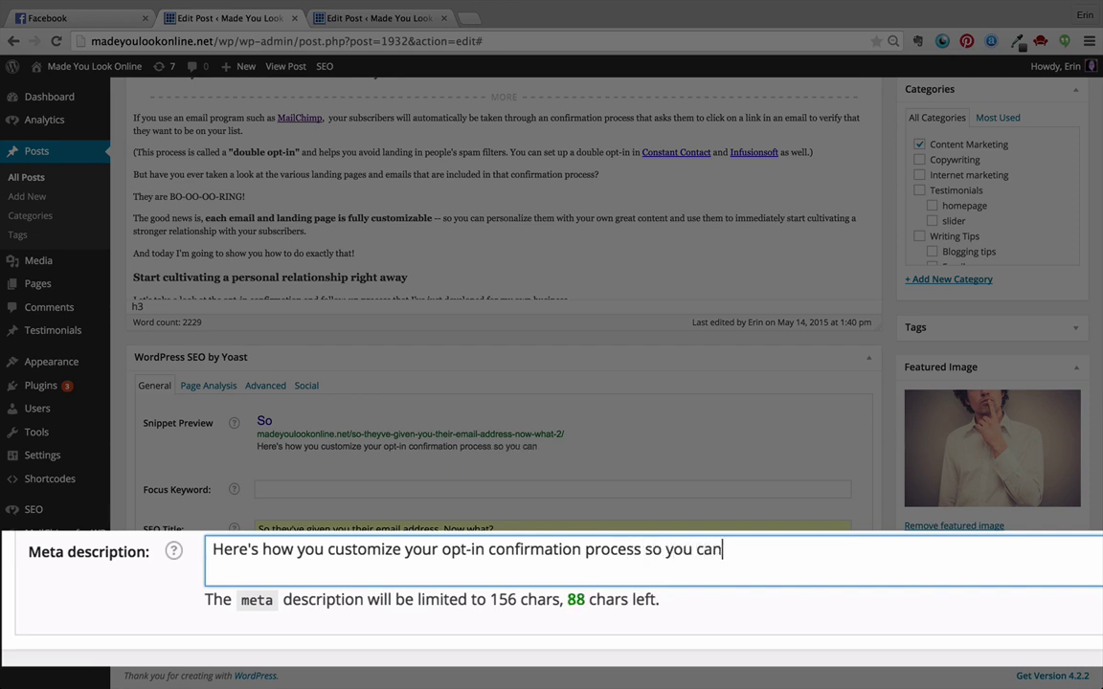
{"action": "type", "text": " immediately "}
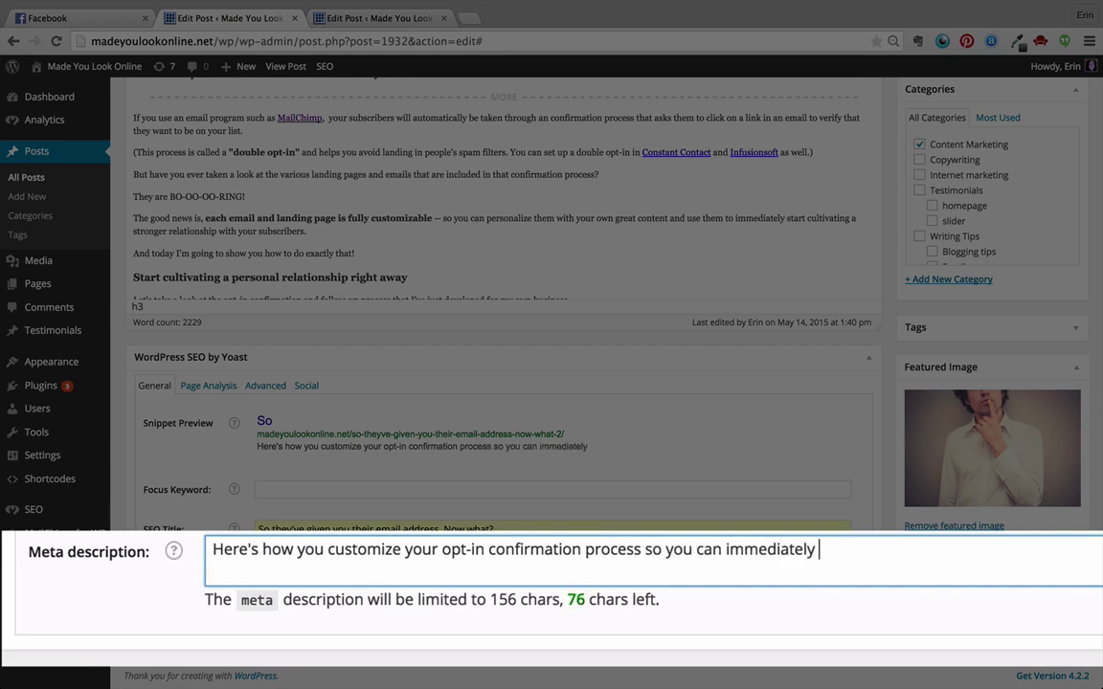
{"action": "type", "text": "start cultivat"}
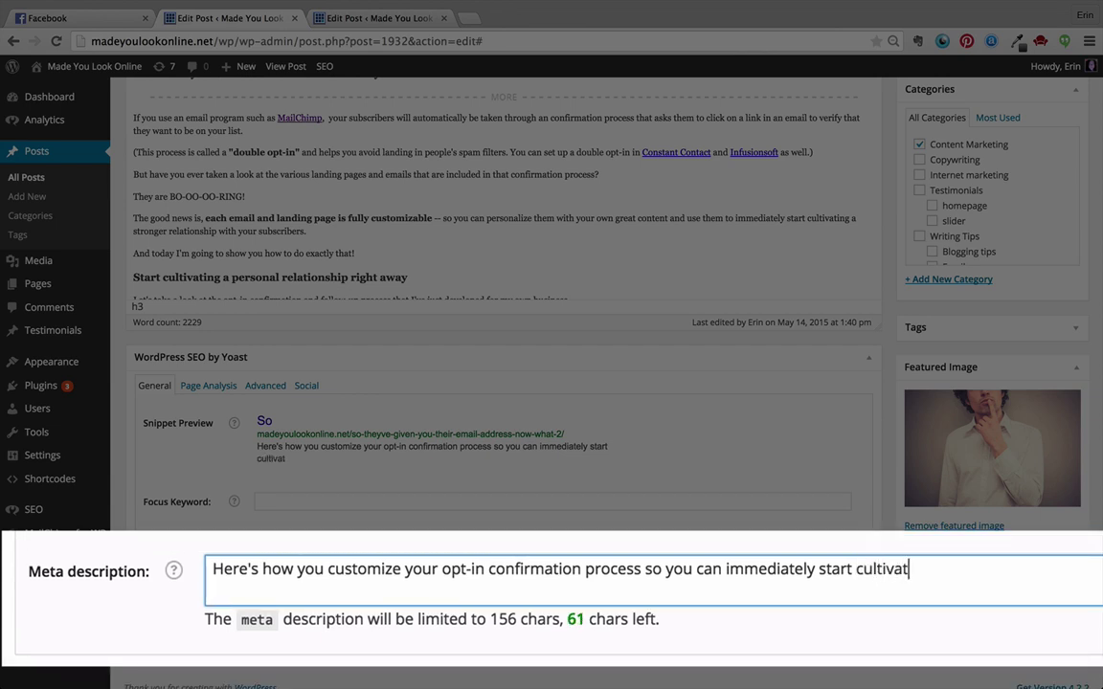
{"action": "type", "text": "ing a personal relat"}
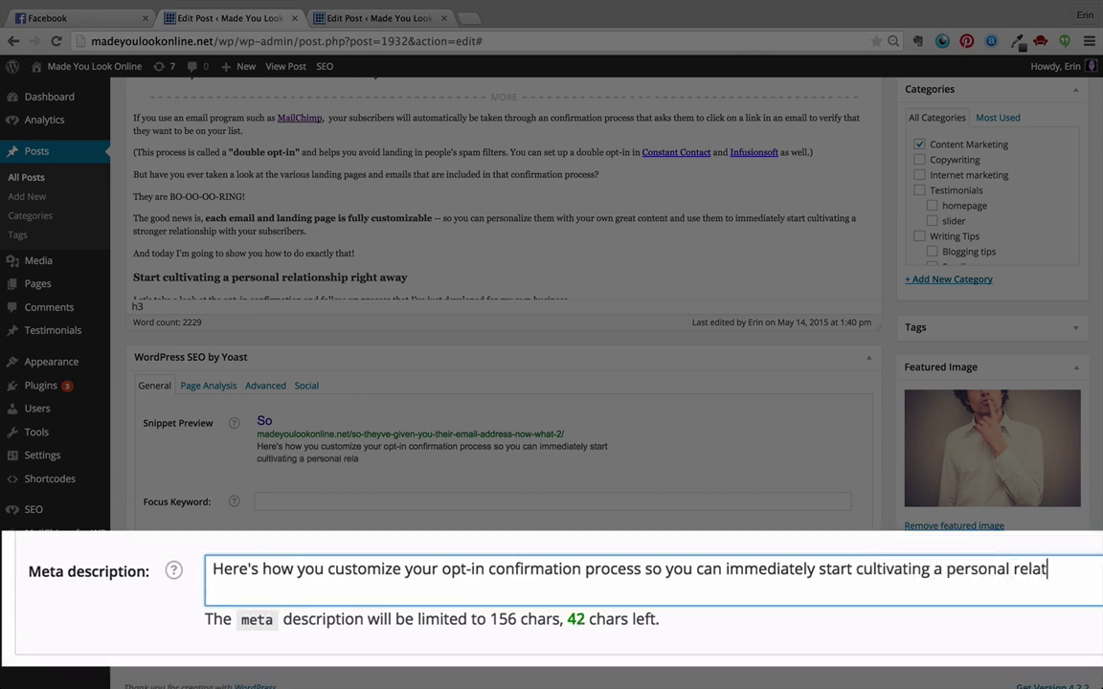
{"action": "type", "text": "ionship with your subscribers."}
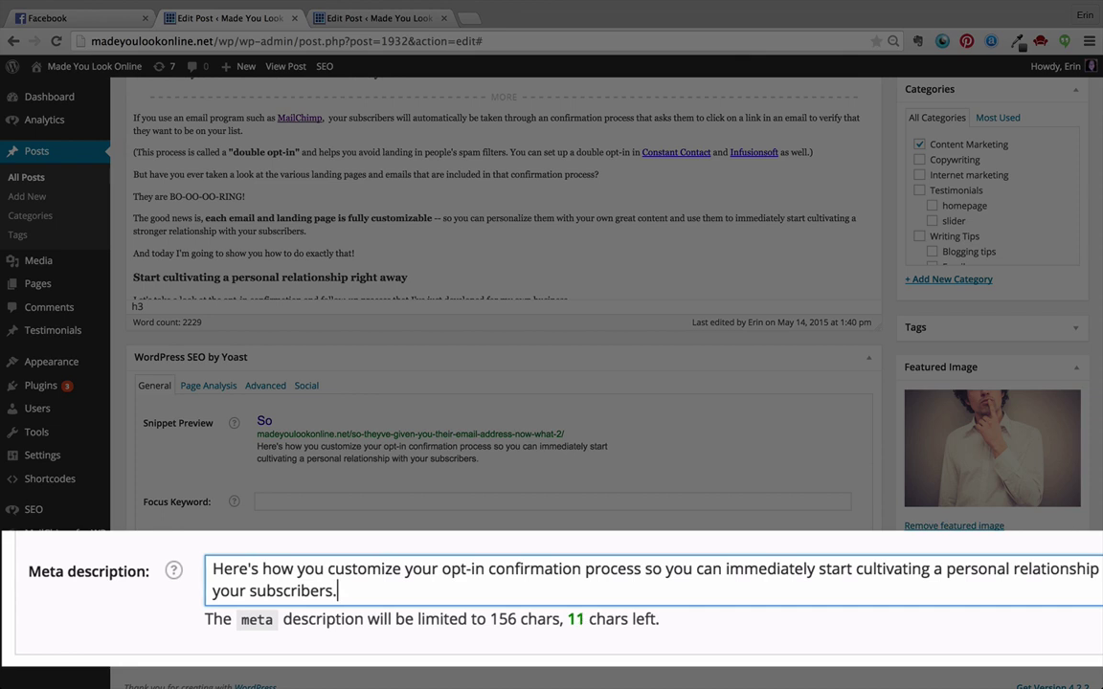
{"action": "left_click", "coordinate": [935, 572]}
{"action": "type", "text": "more"}
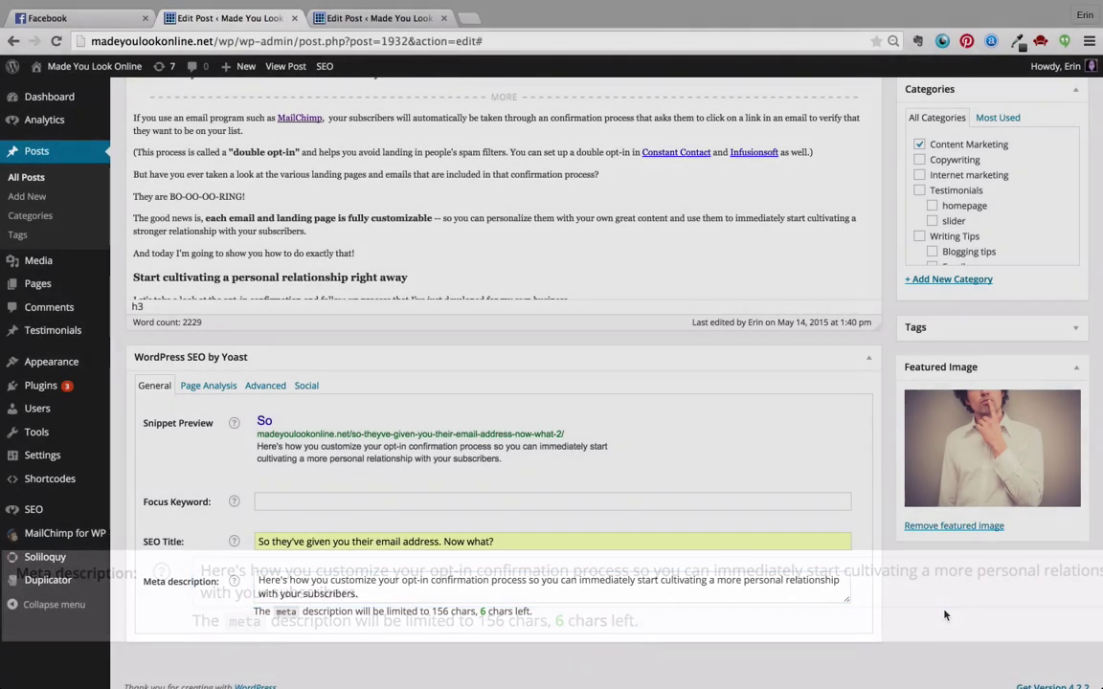
{"action": "scroll", "coordinate": [788, 469], "scroll_direction": "up", "scroll_amount": 5}
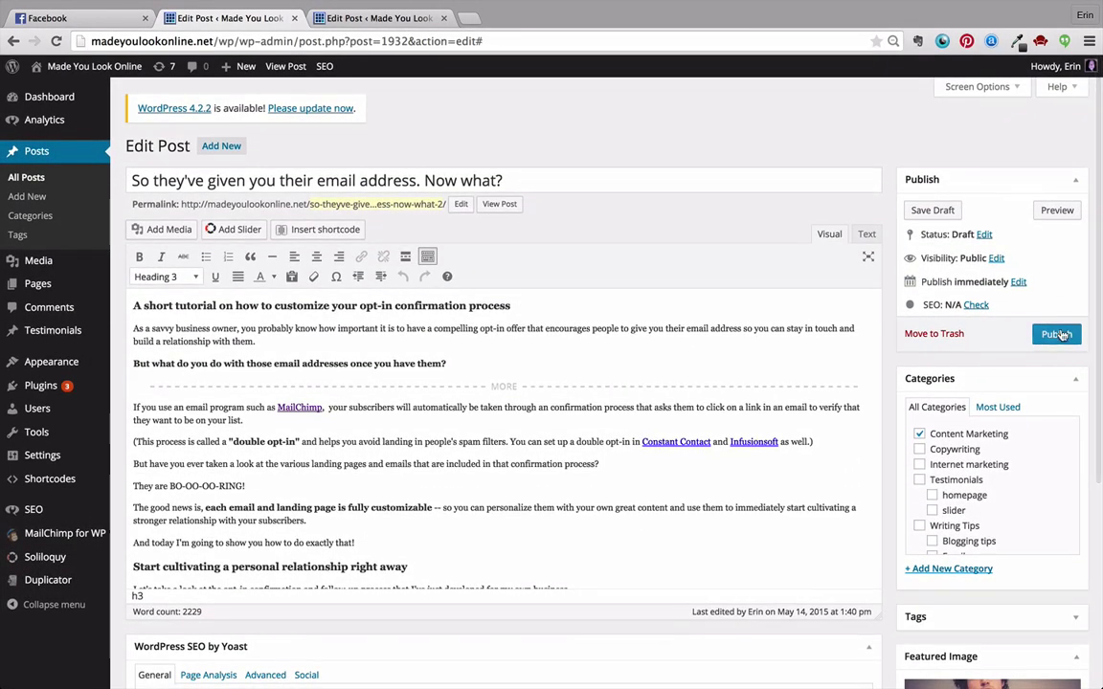
{"action": "left_click", "coordinate": [1059, 334]}
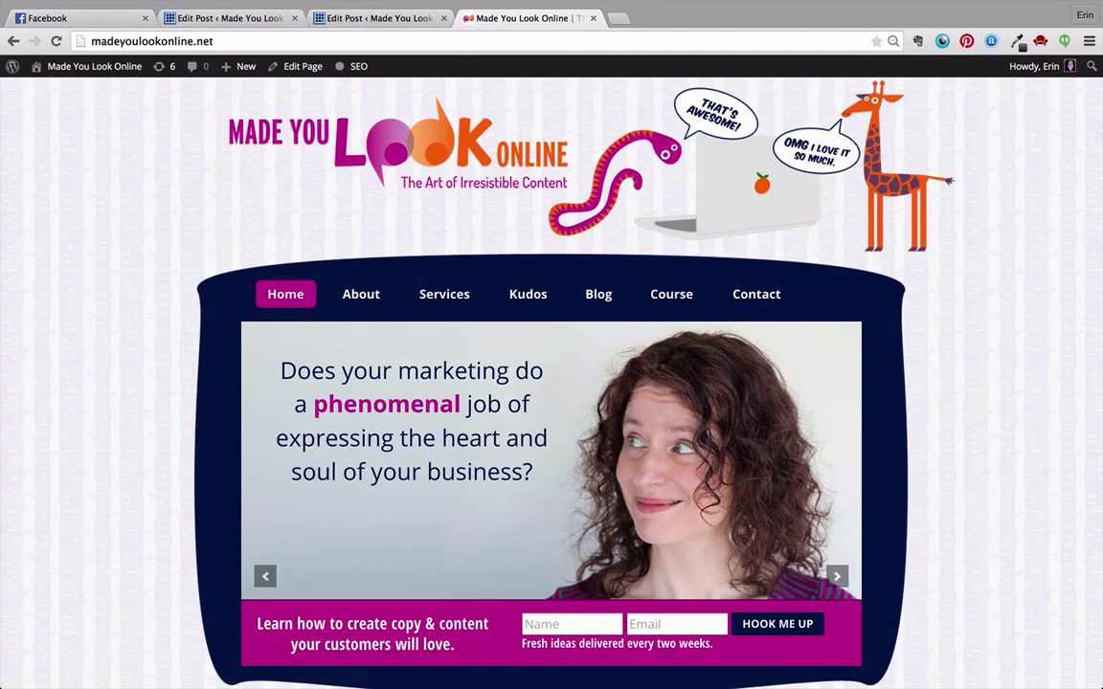
Open the published post from the homepage's latest posts and select its URL in the address bar
{"action": "scroll", "coordinate": [82, 349], "scroll_direction": "down", "scroll_amount": 15}
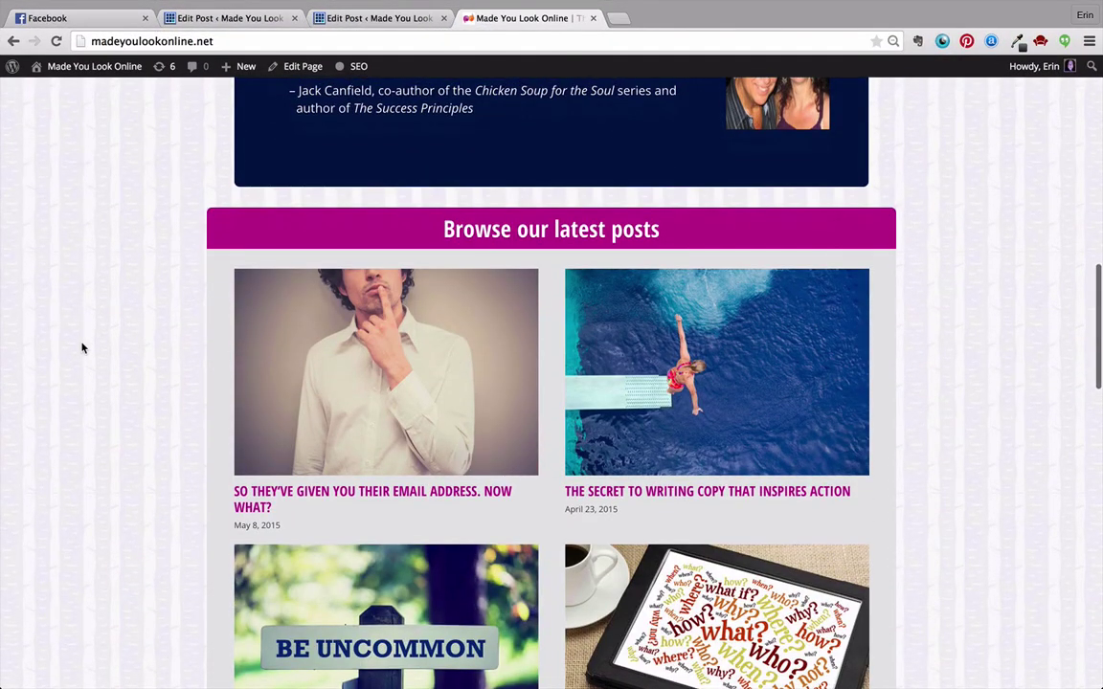
{"action": "left_click", "coordinate": [244, 510]}
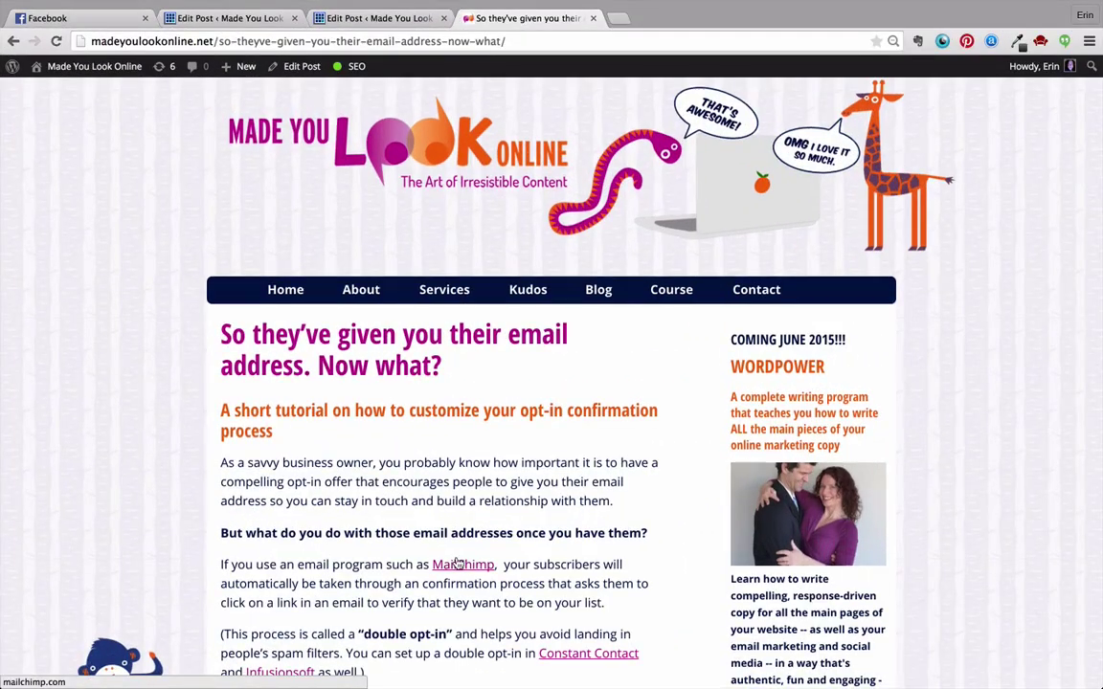
{"action": "scroll", "coordinate": [457, 564], "scroll_direction": "down", "scroll_amount": 20}
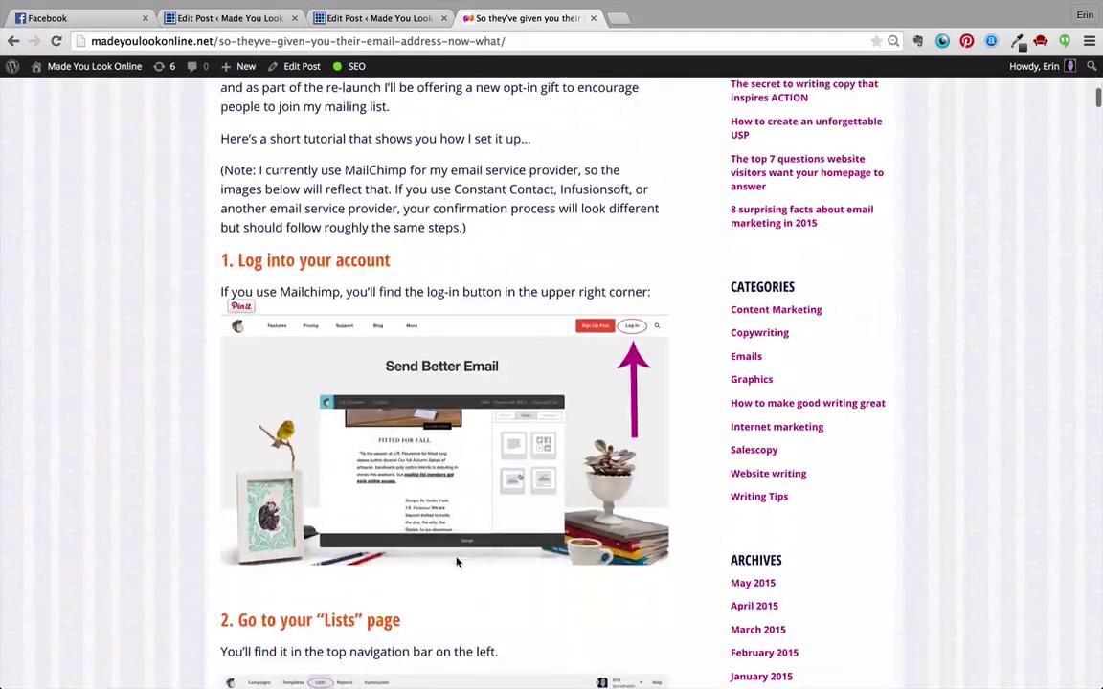
{"action": "scroll", "coordinate": [458, 563], "scroll_direction": "up", "scroll_amount": 20}
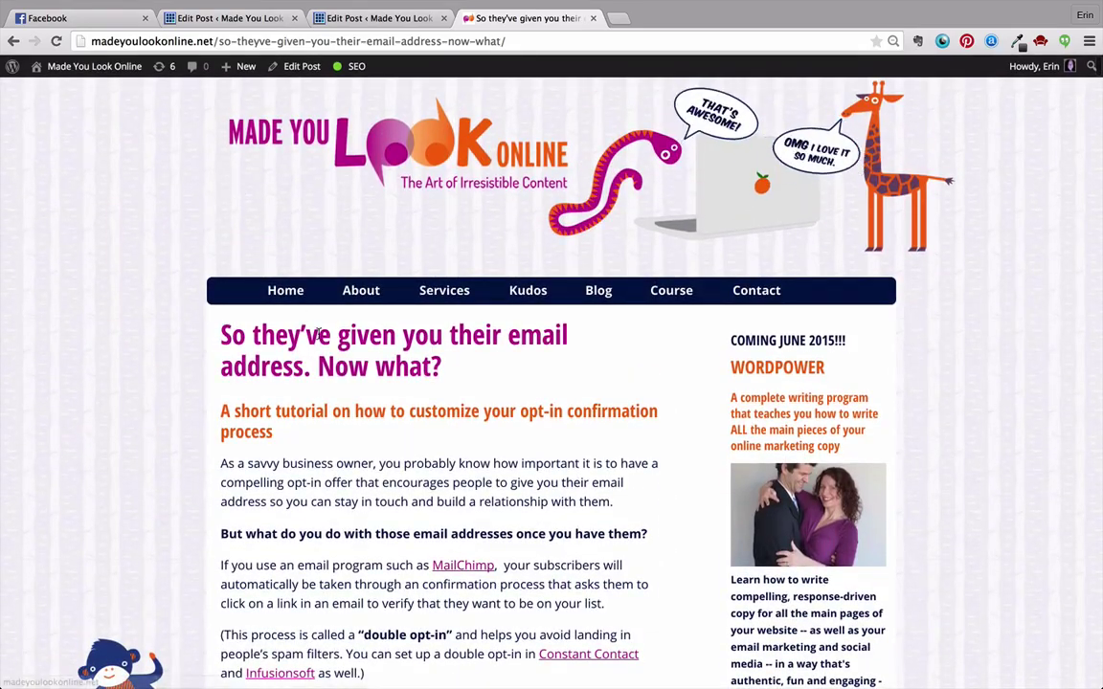
{"action": "left_click", "coordinate": [526, 38]}
{"action": "key", "text": "ctrl+c"}
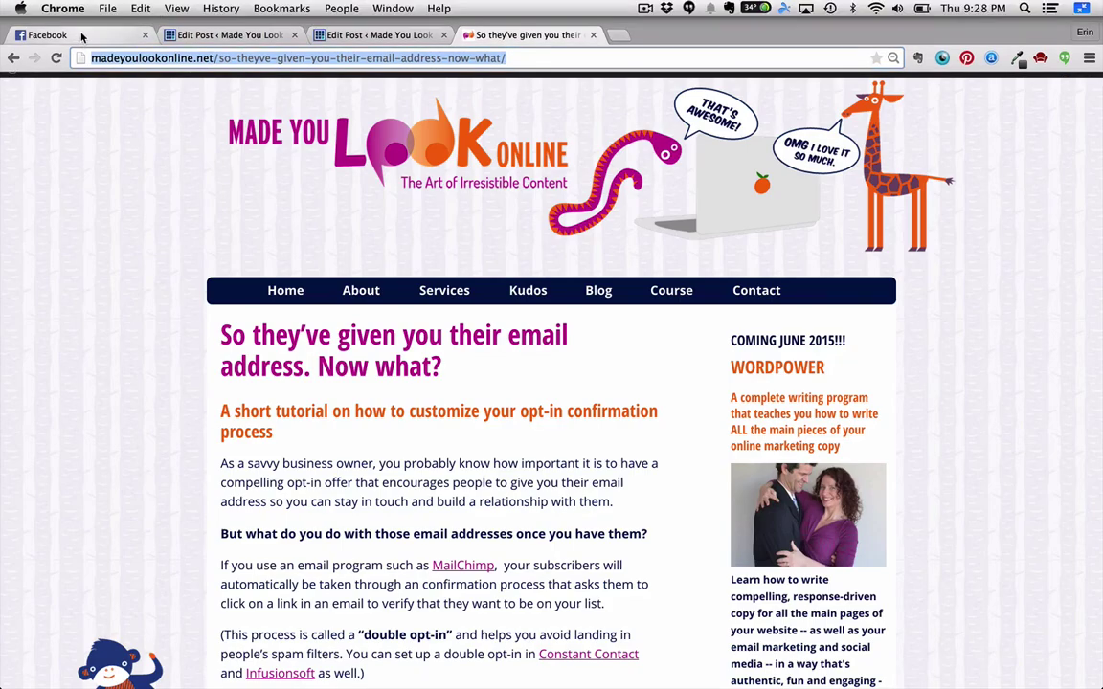
Paste the post URL into a new Facebook status, then delete the URL text, keeping the preview
{"action": "left_click", "coordinate": [85, 38]}
{"action": "scroll", "coordinate": [142, 203], "scroll_direction": "down", "scroll_amount": 5}
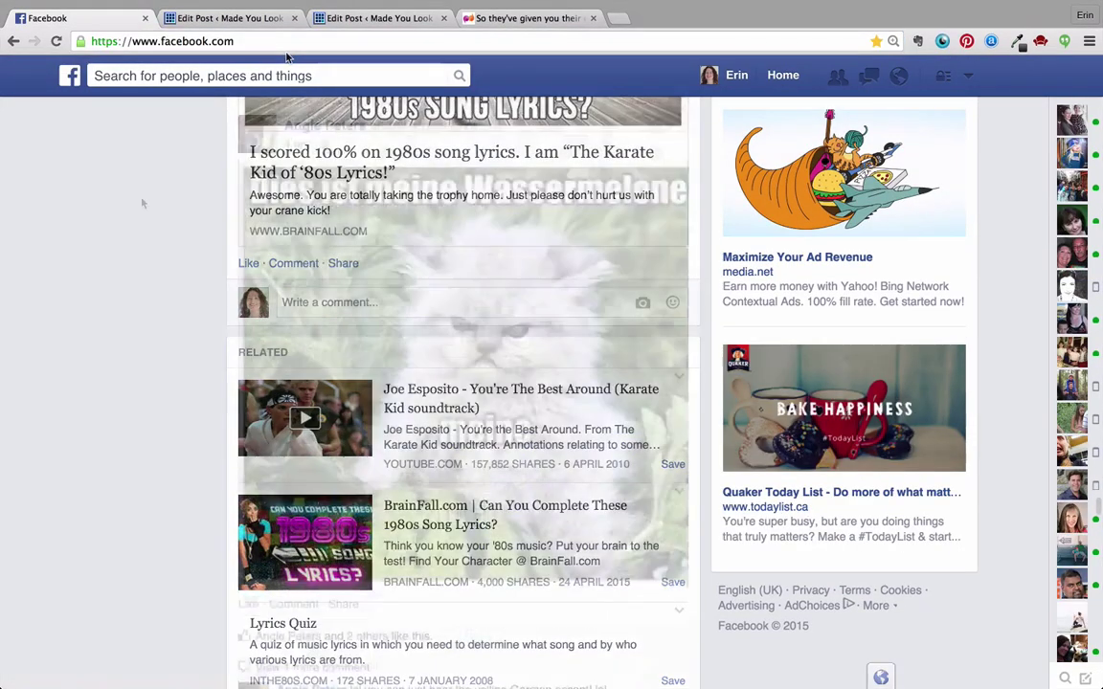
{"action": "scroll", "coordinate": [141, 203], "scroll_direction": "down", "scroll_amount": 10}
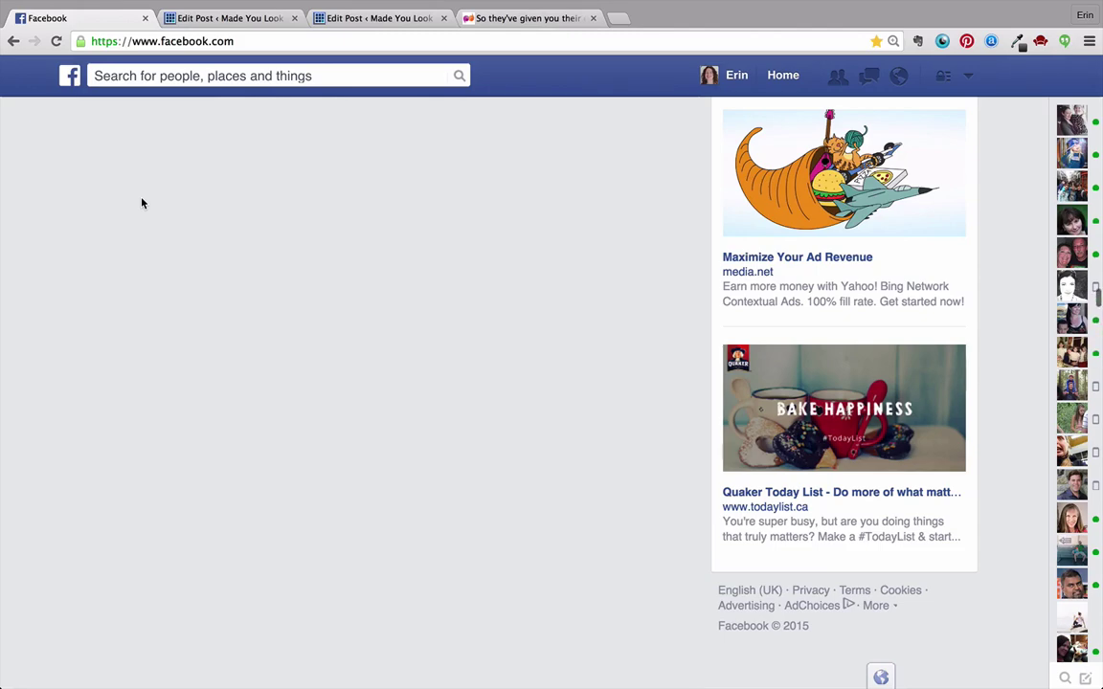
{"action": "scroll", "coordinate": [142, 203], "scroll_direction": "up", "scroll_amount": 15}
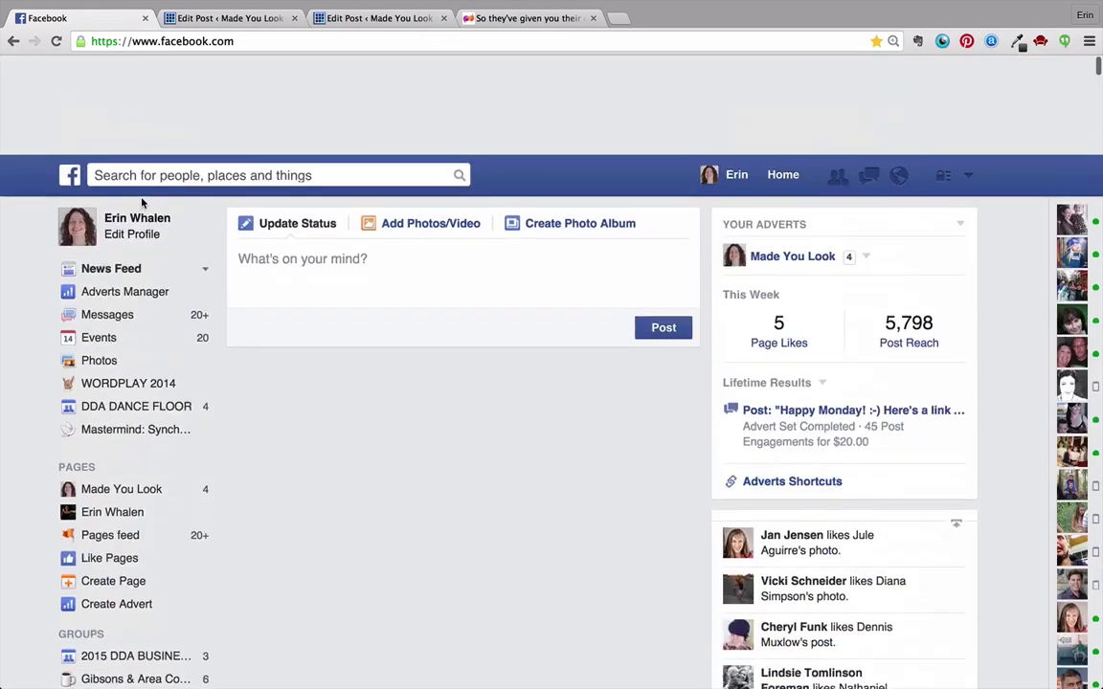
{"action": "scroll", "coordinate": [142, 203], "scroll_direction": "down", "scroll_amount": 2}
{"action": "left_click", "coordinate": [283, 167]}
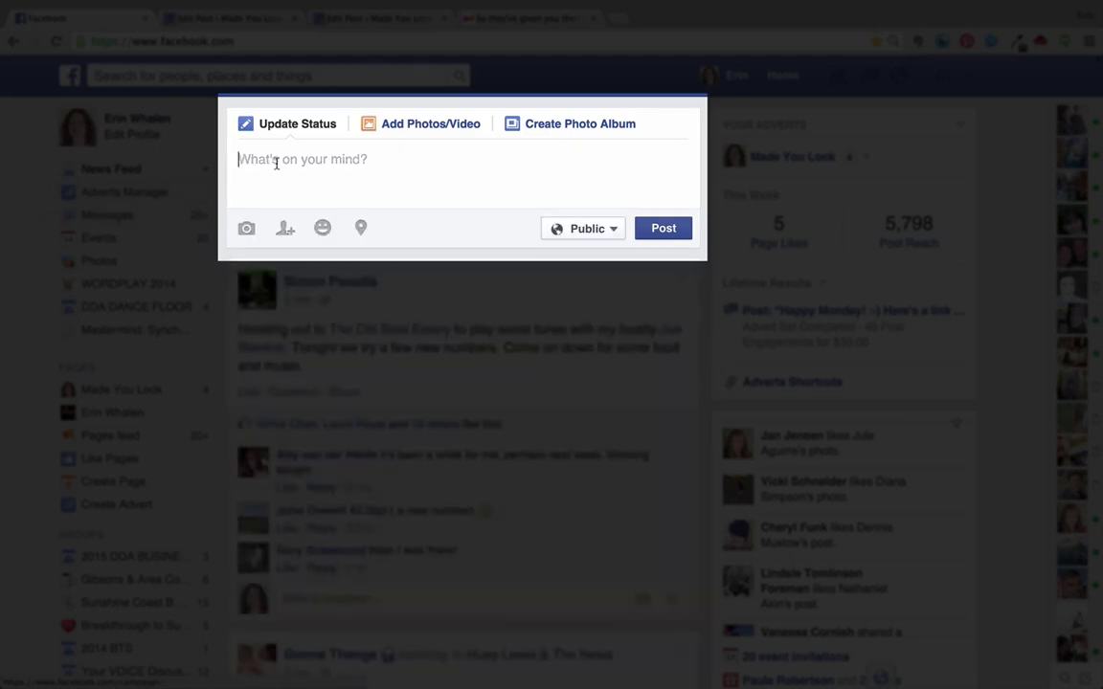
{"action": "key", "text": "ctrl+v"}
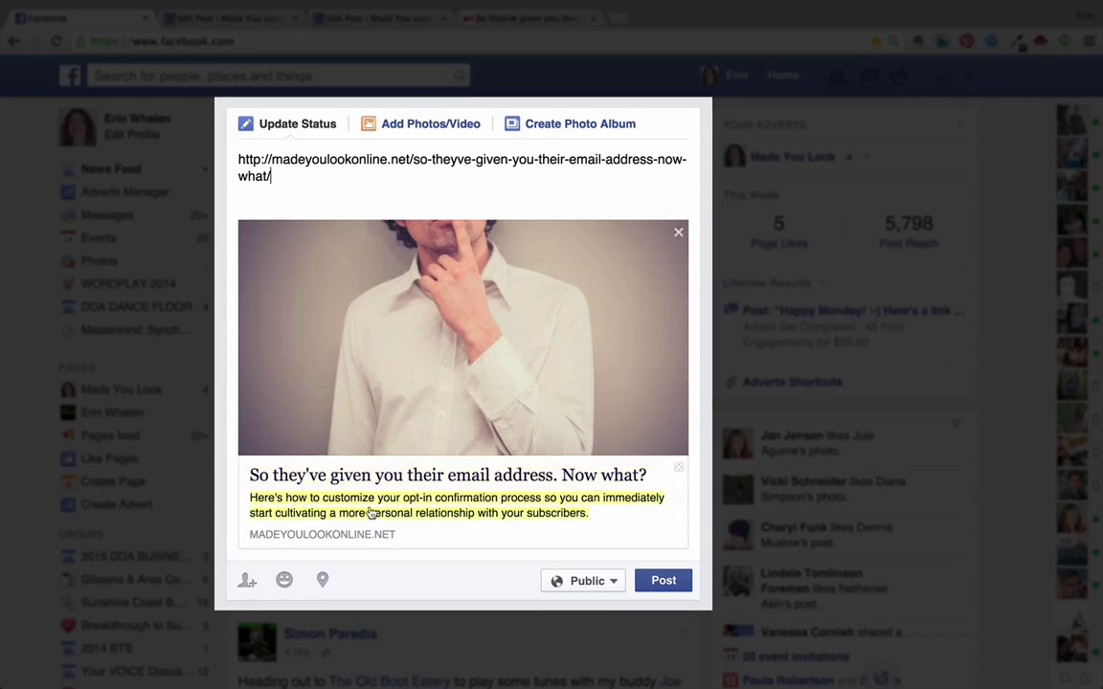
{"action": "left_click_drag", "start_coordinate": [273, 176], "coordinate": [236, 161]}
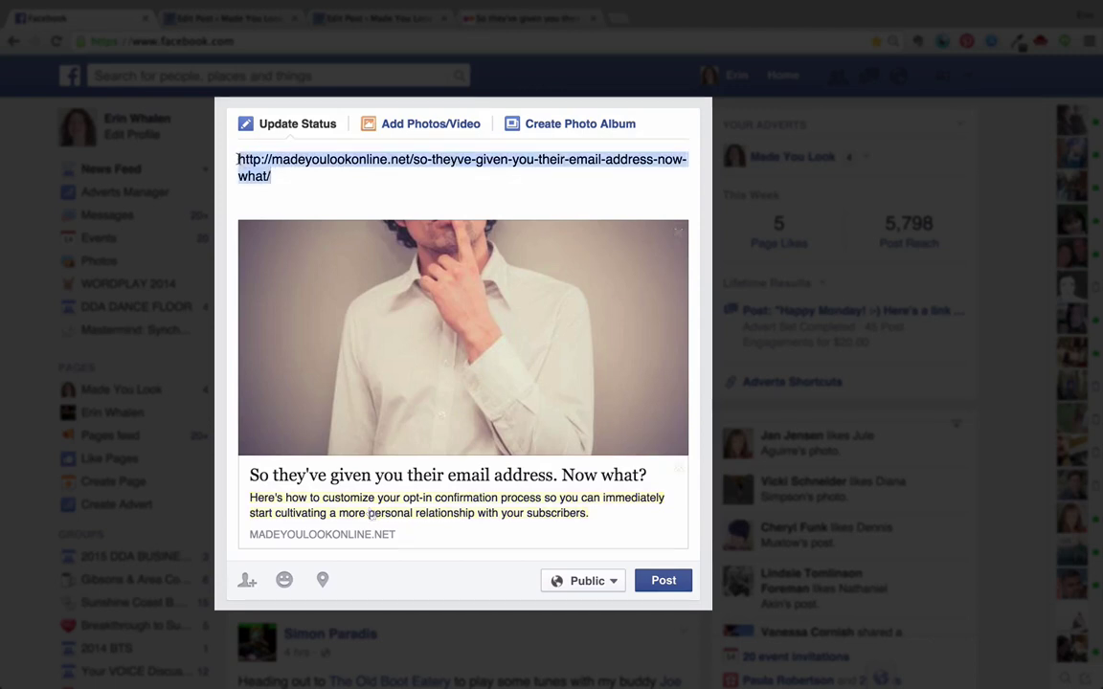
{"action": "key", "text": "BackSpace"}
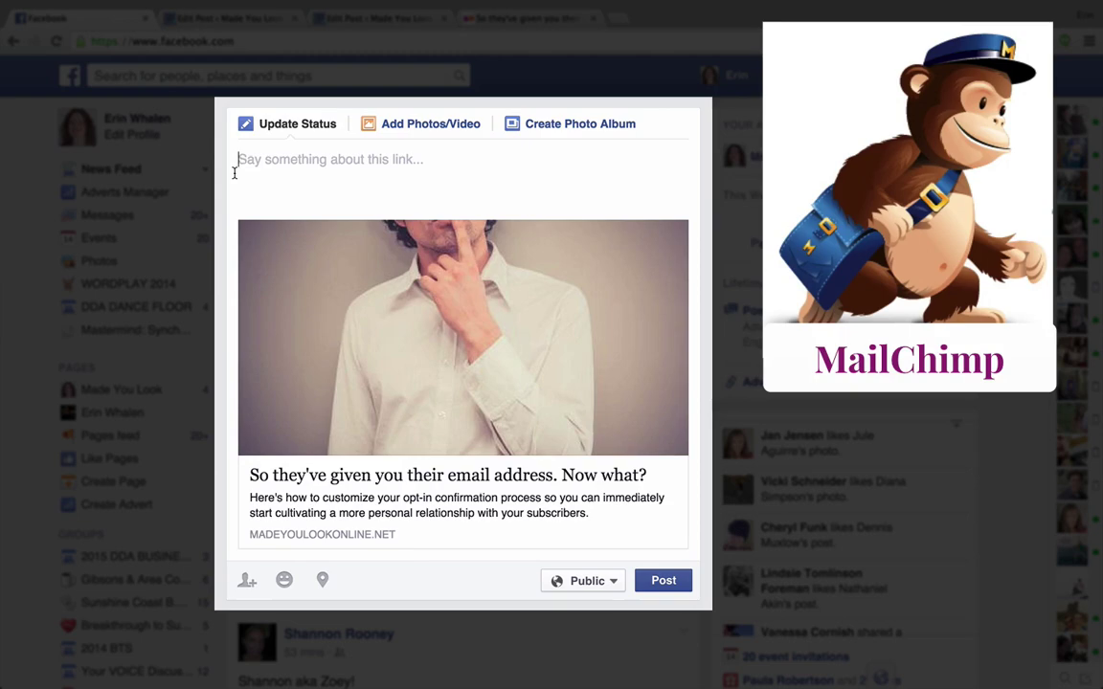
Write 'Here's my latest blog post - if you use MailChimp, you're going to love this.' as the status
{"action": "type", "text": "Here's my "}
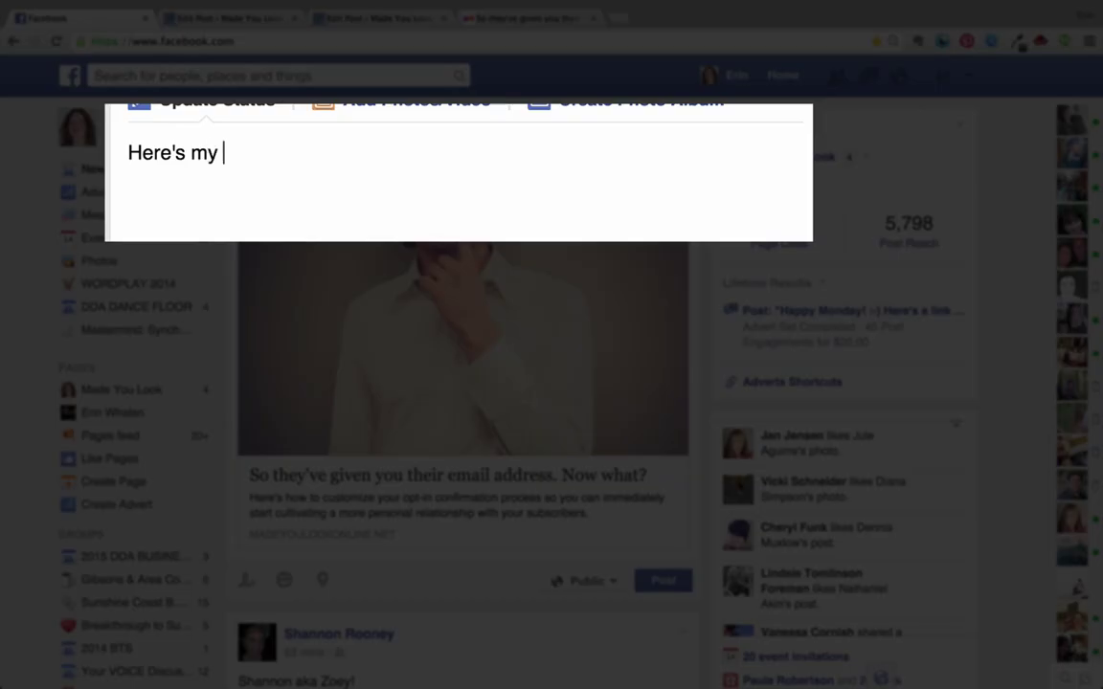
{"action": "type", "text": "latest blog p"}
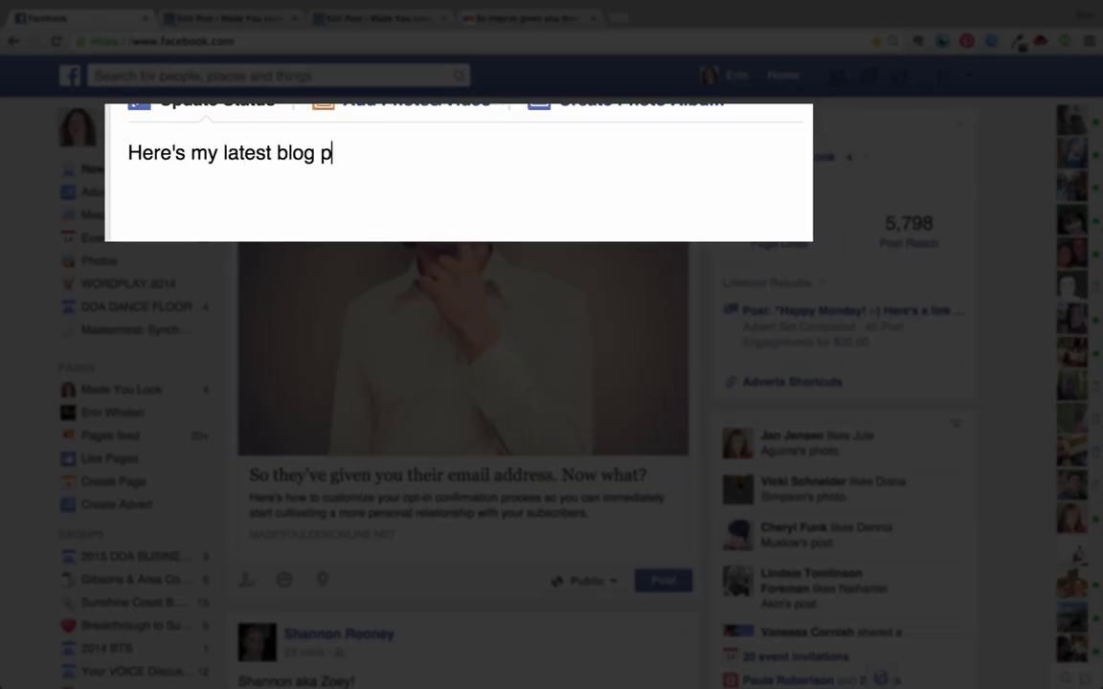
{"action": "type", "text": "ost - if you use Mailchi"}
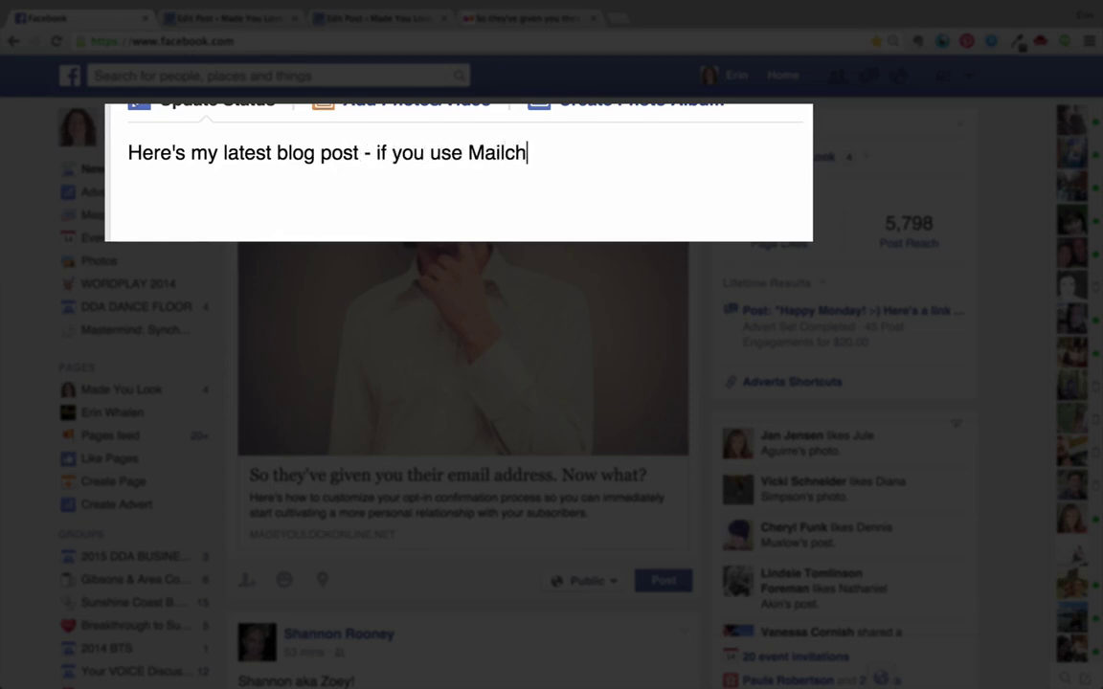
{"action": "key", "text": "BackSpace"}
{"action": "key", "text": "BackSpace"}
{"action": "key", "text": "BackSpace"}
{"action": "type", "text": "Chimp, "}
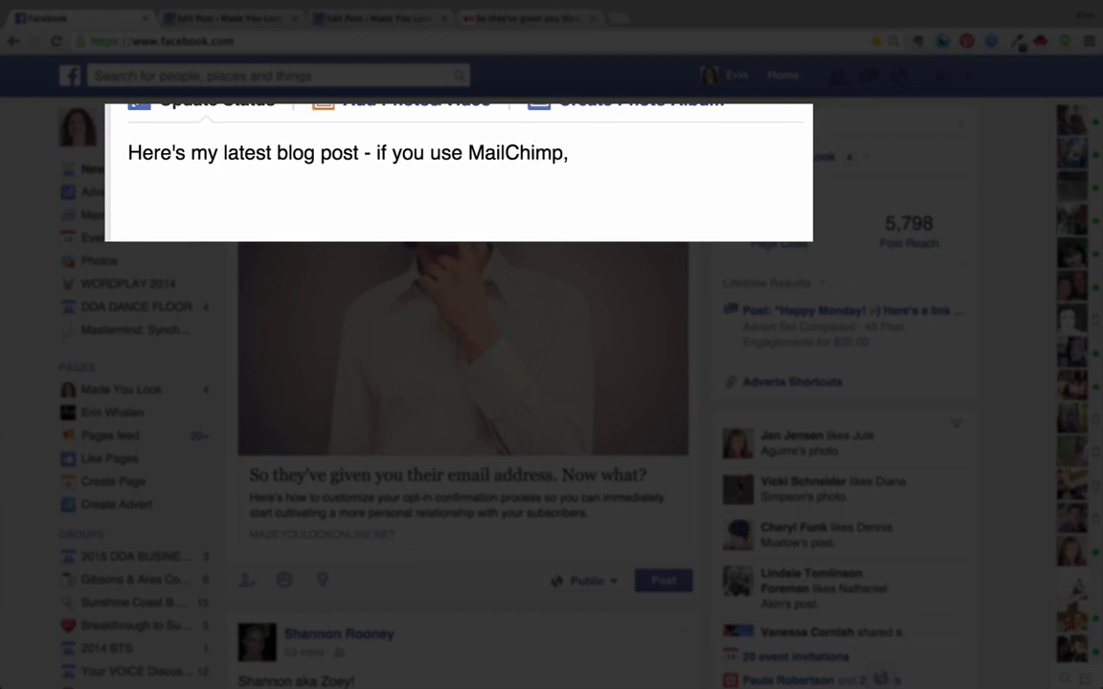
{"action": "type", "text": "you're goi"}
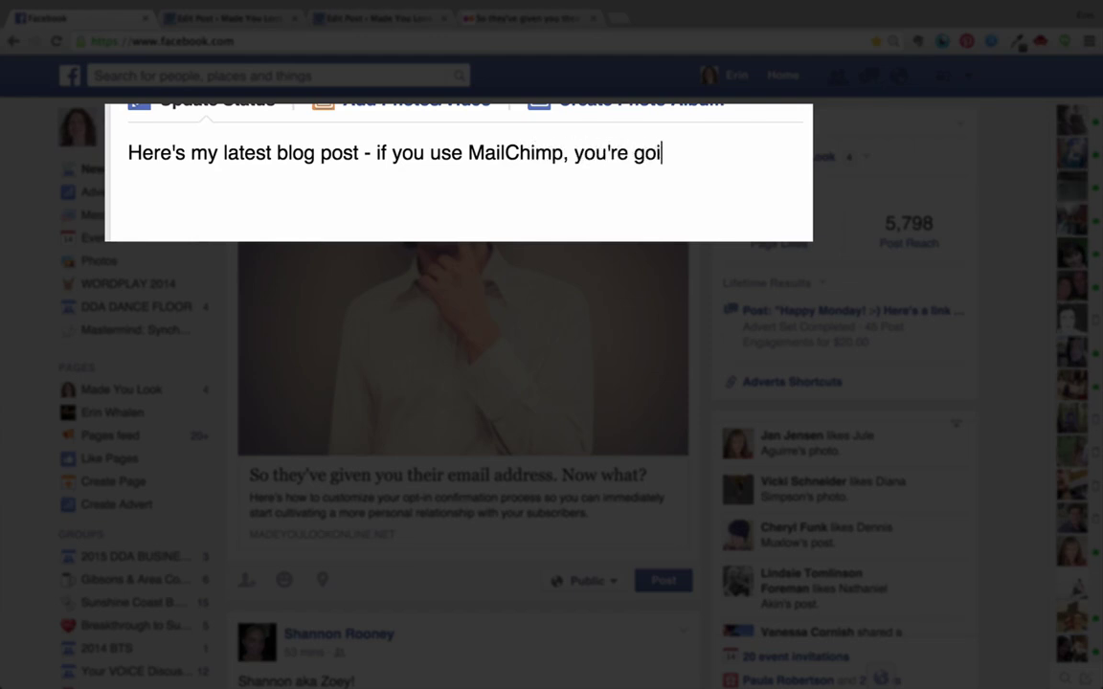
{"action": "type", "text": "ng to love this."}
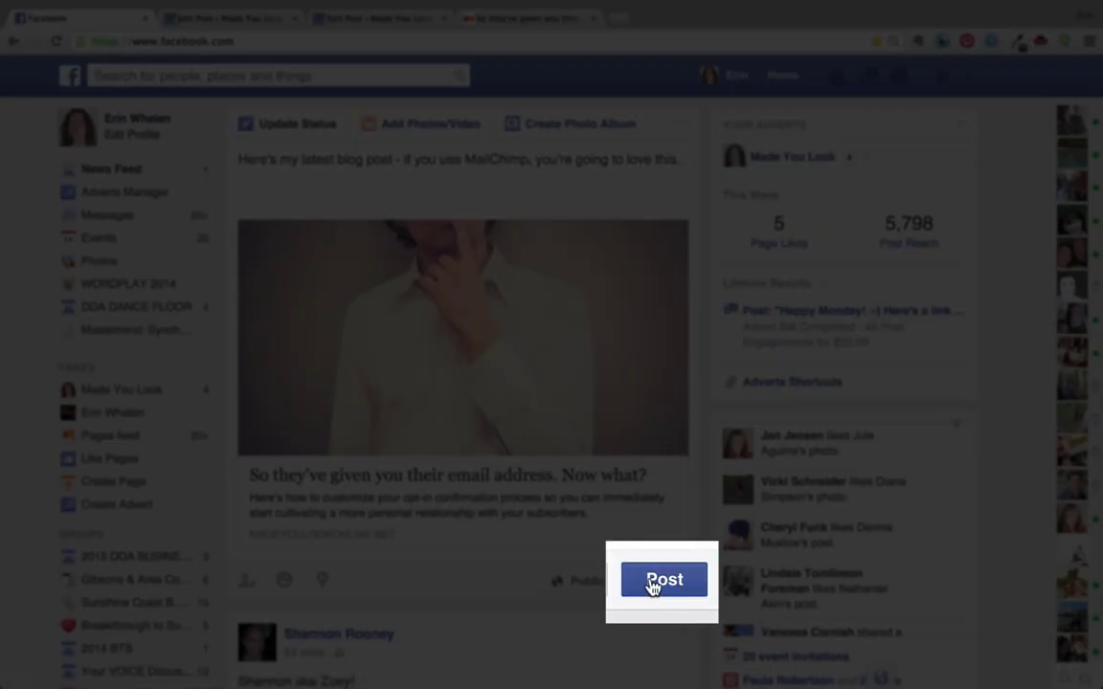
Post the status update with its link preview to the Facebook feed
{"action": "left_click", "coordinate": [650, 583]}
{"action": "scroll", "coordinate": [609, 599], "scroll_direction": "down", "scroll_amount": 2}
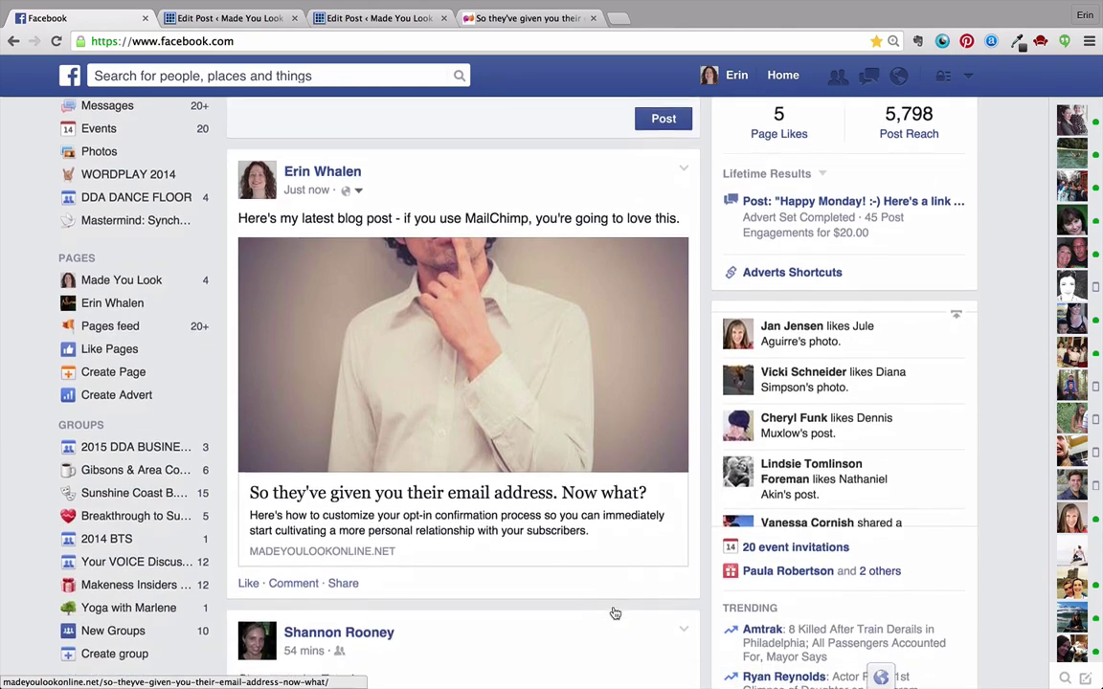